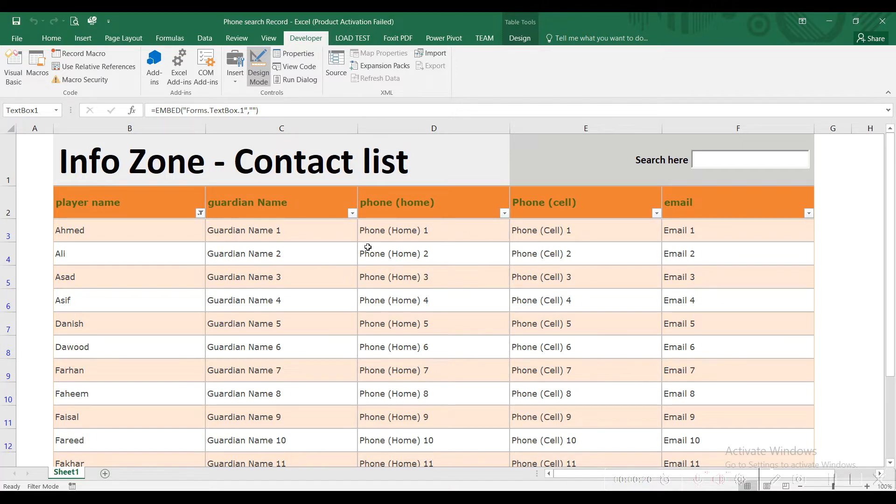
- Turn off Design Mode and try the search box on the contact list with the terms "ah", "a" and "d"
{"action": "left_click", "coordinate": [259, 67]}
{"action": "left_click", "coordinate": [725, 159]}
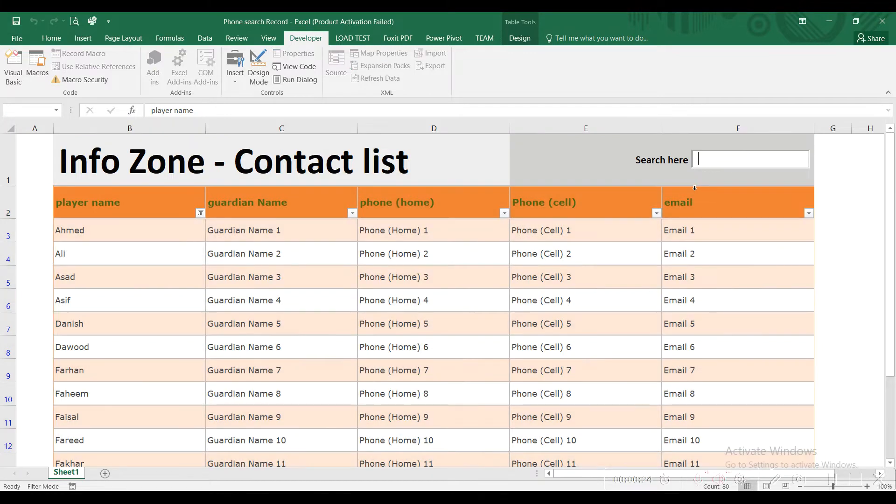
{"action": "type", "text": "ah"}
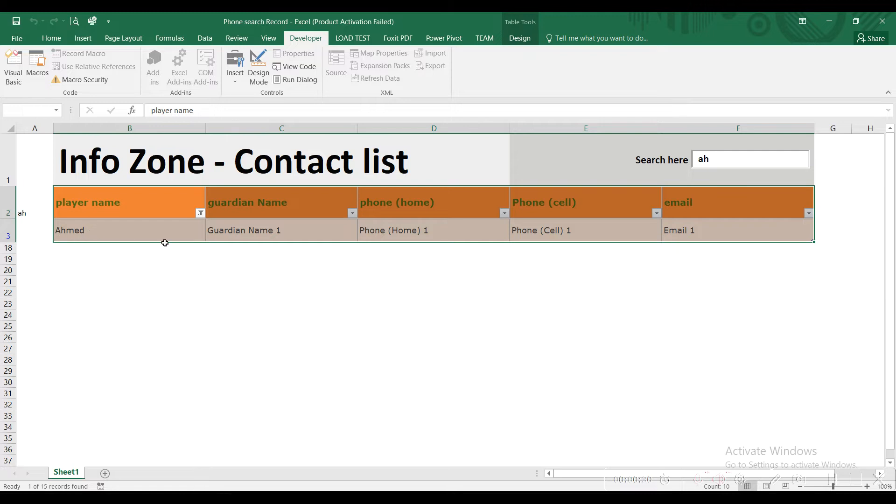
{"action": "key", "text": "BackSpace"}
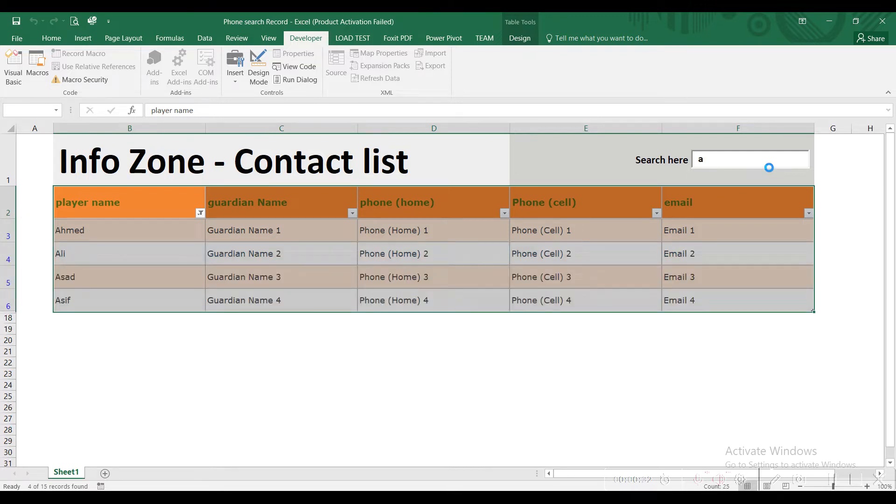
{"action": "key", "text": "BackSpace"}
{"action": "type", "text": "d"}
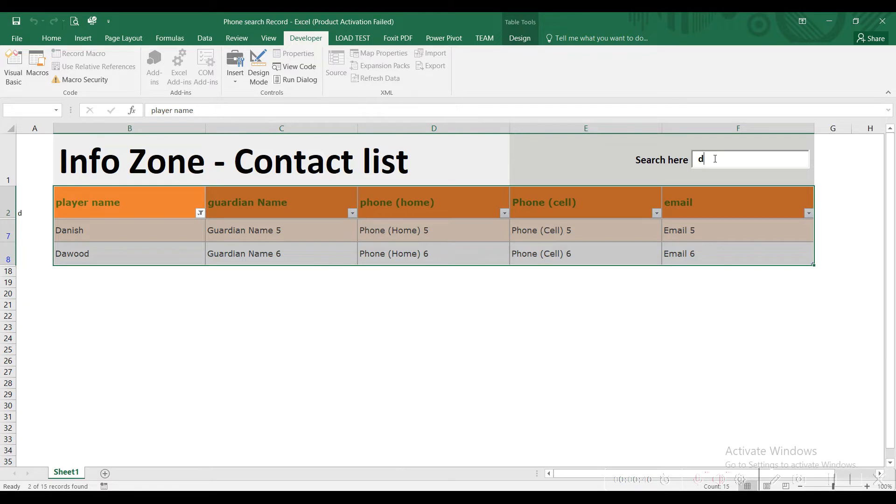
- Search the contact list for "fa" and "far", and clear the search box to restore the full list
{"action": "key", "text": "BackSpace"}
{"action": "type", "text": "fa"}
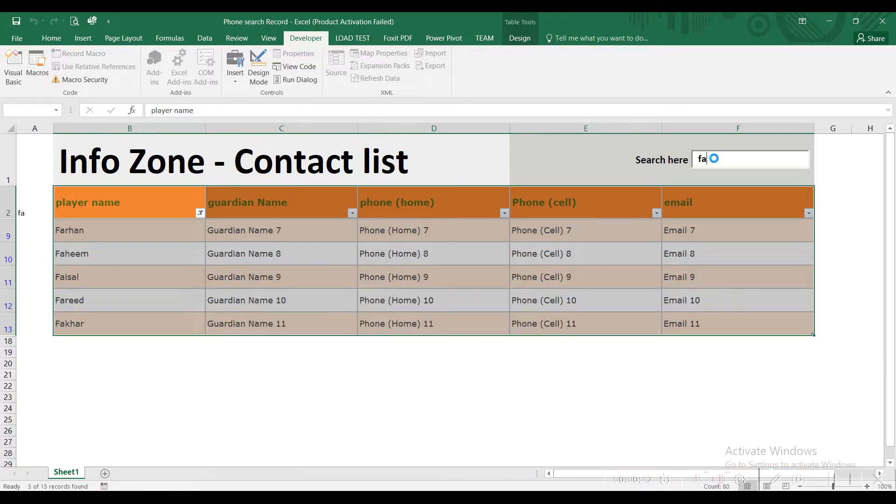
{"action": "type", "text": "r"}
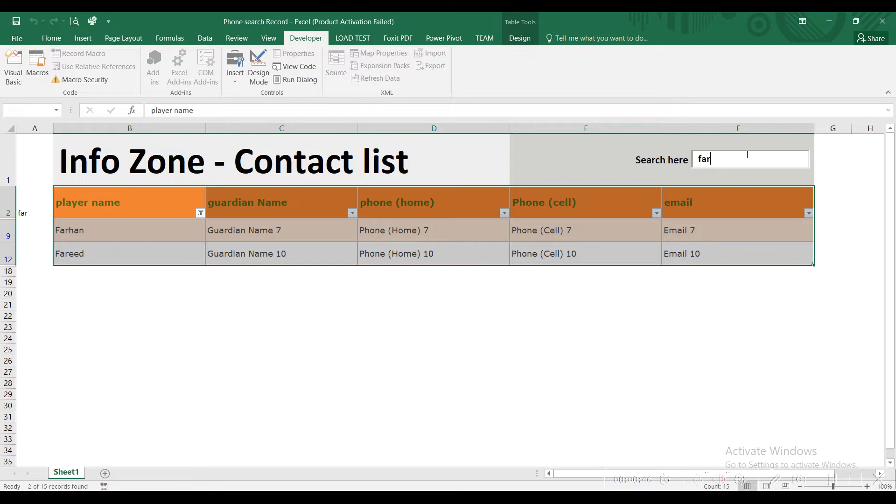
{"action": "key", "text": "BackSpace"}
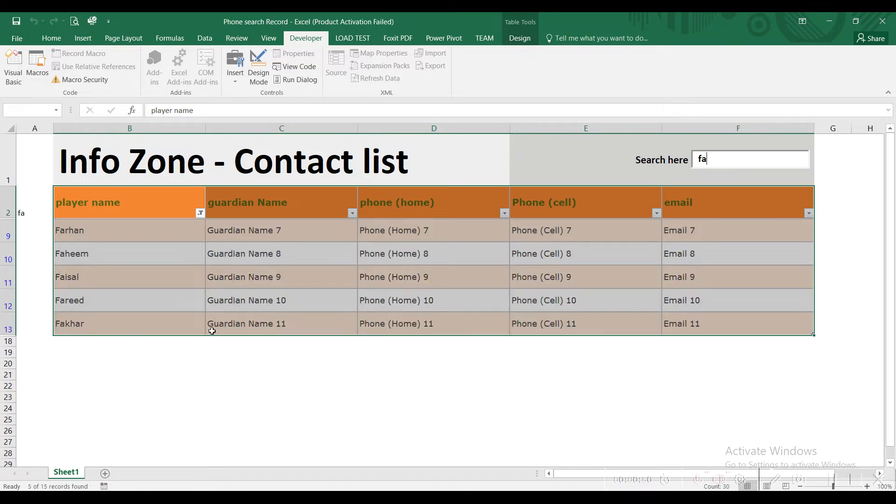
{"action": "key", "text": "BackSpace"}
{"action": "key", "text": "BackSpace"}
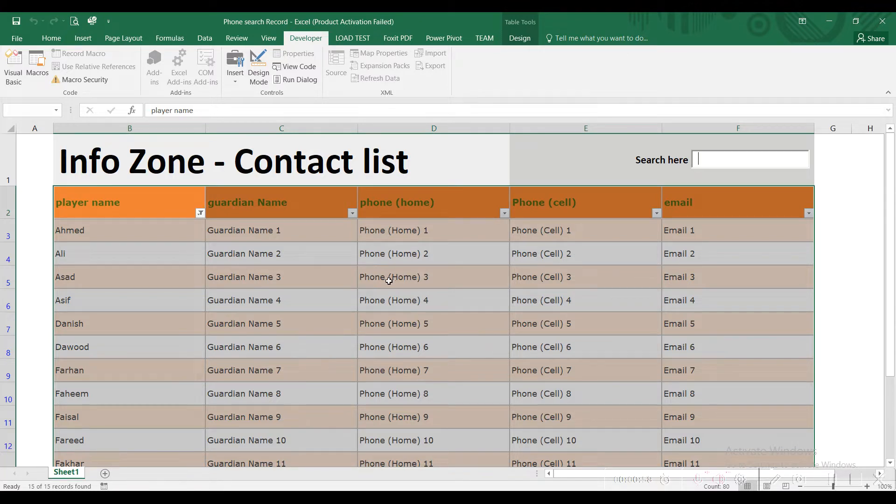
- Switch to the Book2 workbook that holds the unformatted contact data
{"action": "key", "text": "alt+Tab"}
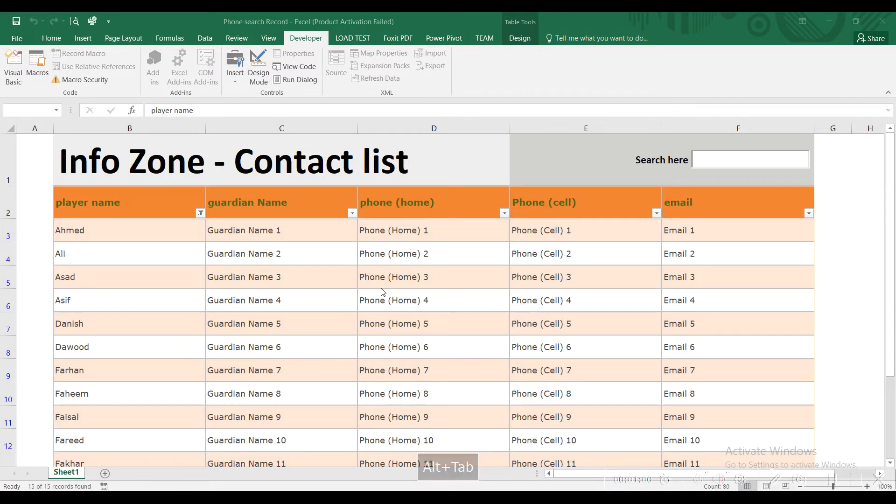
{"action": "key", "text": "alt+Tab"}
{"action": "key", "text": "alt+Tab"}
{"action": "key", "text": "alt+Tab"}
{"action": "key", "text": "alt+Tab"}
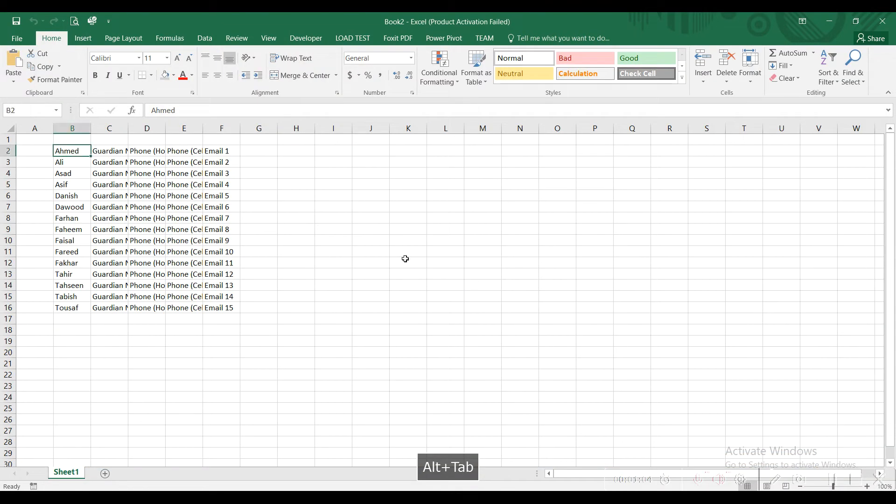
- Set the row height to 30 and the column width to 25 for the contact data in B2:F16
{"action": "left_click_drag", "start_coordinate": [78, 151], "coordinate": [236, 310]}
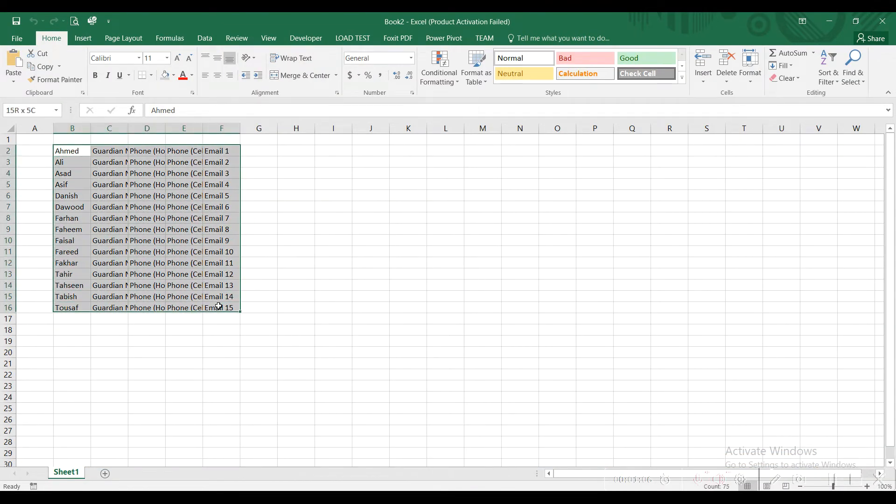
{"action": "left_click", "coordinate": [750, 68]}
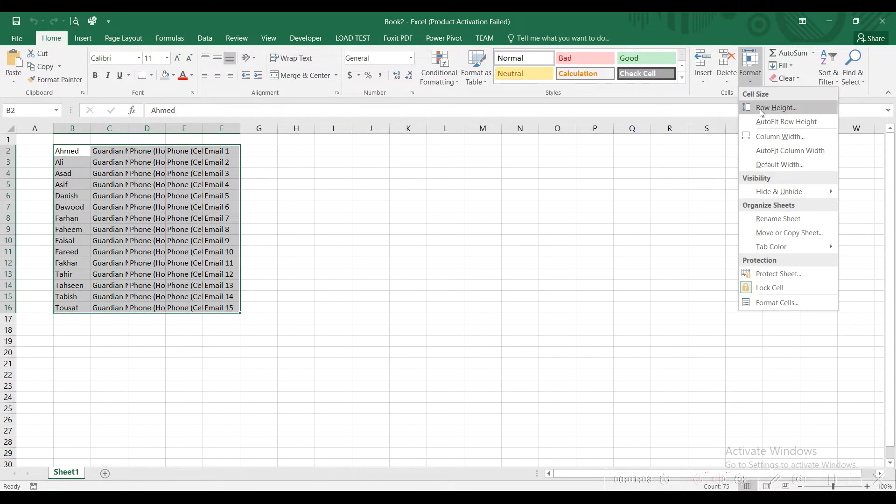
{"action": "left_click", "coordinate": [762, 112]}
{"action": "type", "text": "30"}
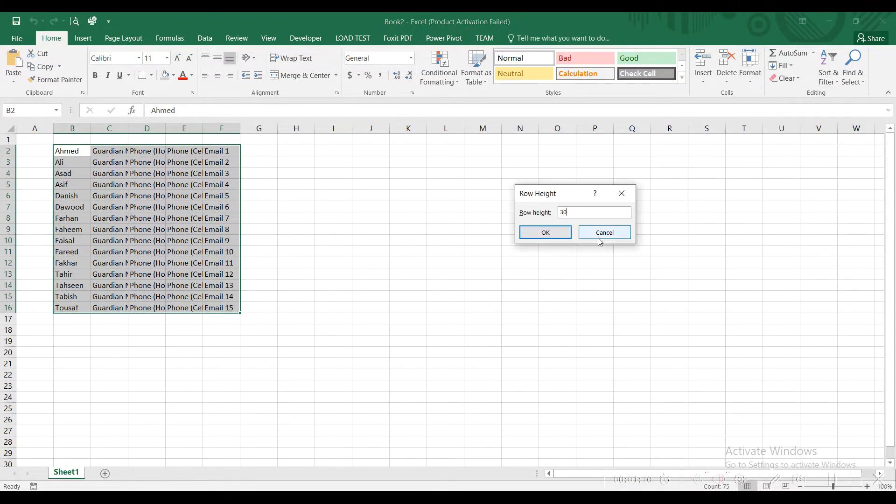
{"action": "key", "text": "Return"}
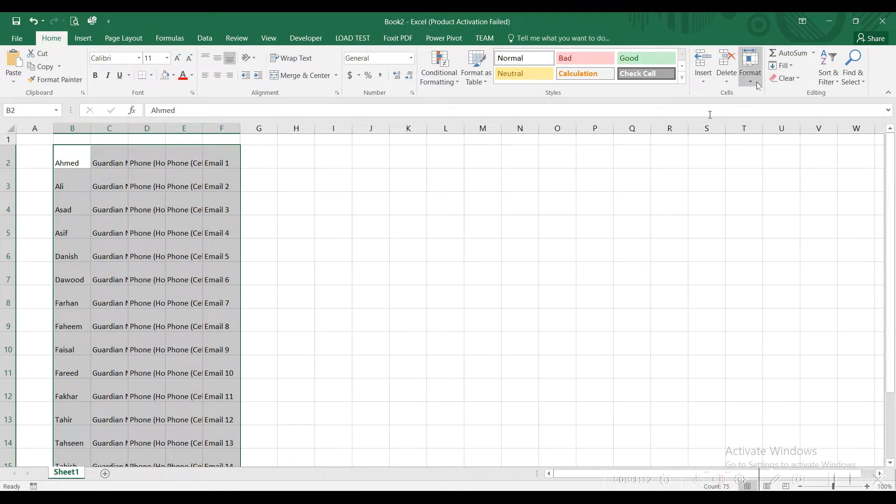
{"action": "left_click", "coordinate": [757, 86]}
{"action": "left_click", "coordinate": [772, 138]}
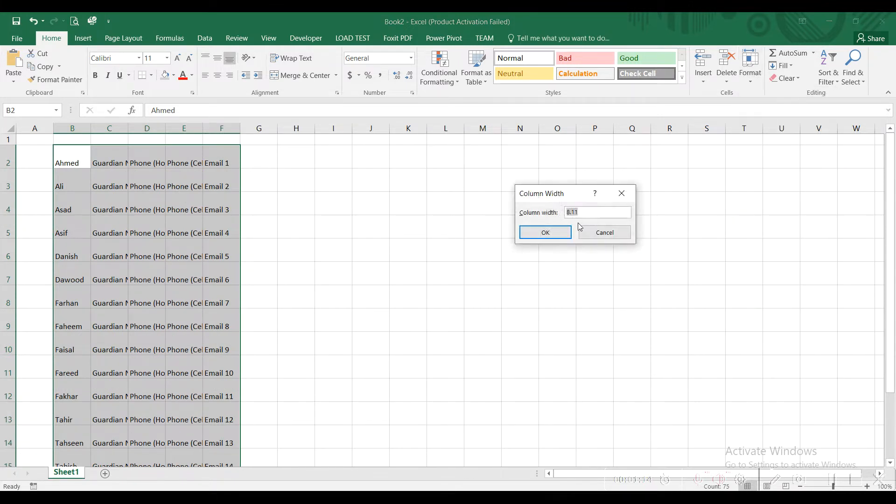
{"action": "type", "text": "25"}
{"action": "key", "text": "Return"}
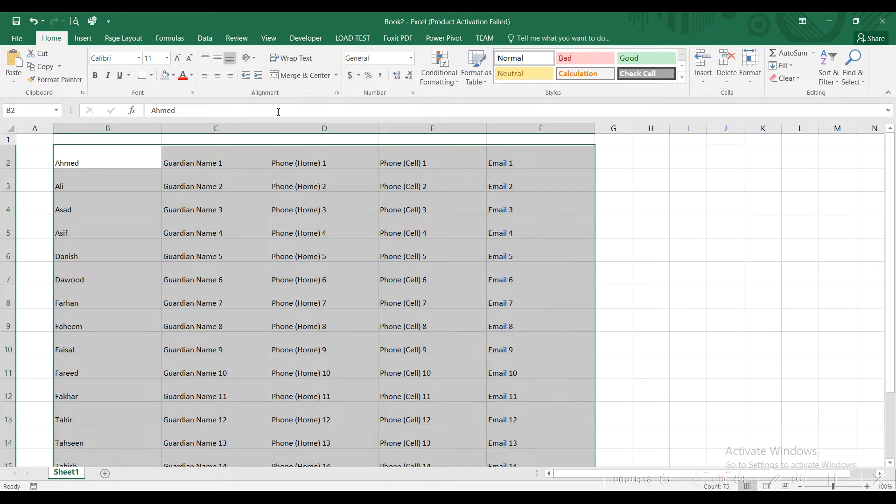
- Convert the range B2:F16 into a table with the option "My table has headers" enabled
{"action": "left_click", "coordinate": [84, 38]}
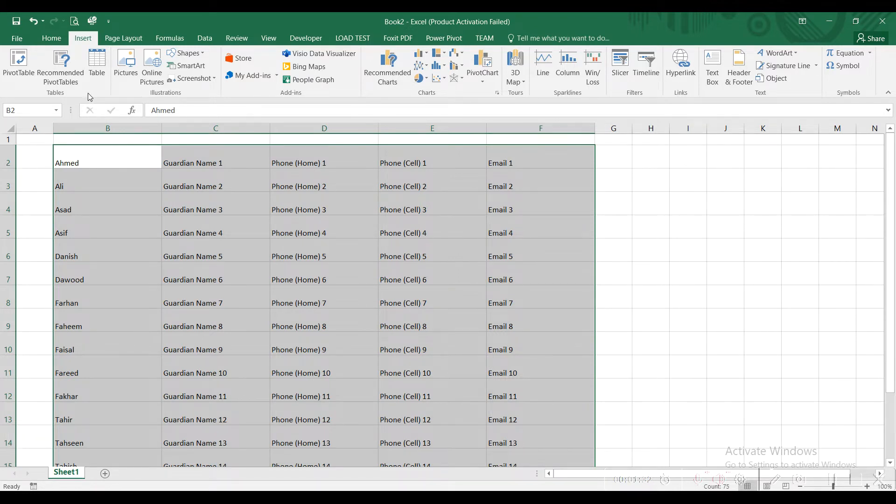
{"action": "key", "text": "ctrl+t"}
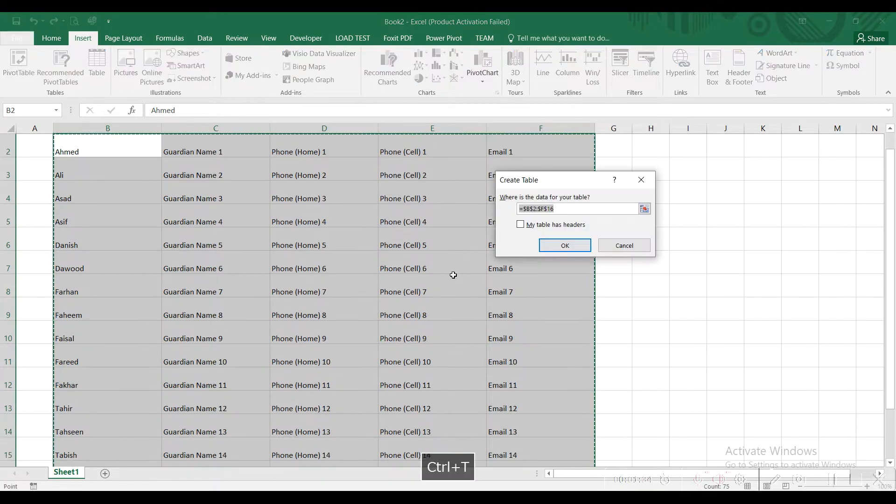
{"action": "left_click", "coordinate": [546, 226]}
{"action": "left_click", "coordinate": [565, 245]}
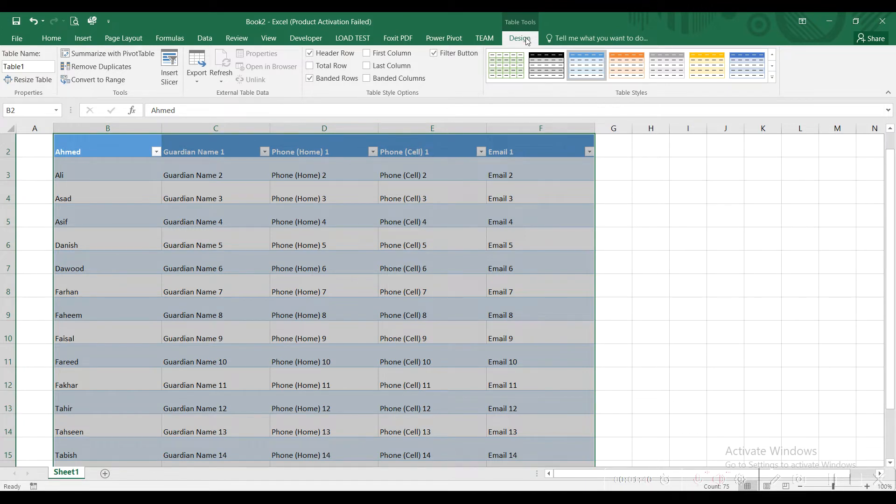
- Rename the new table as Data and check the range it covers
{"action": "left_click", "coordinate": [35, 65]}
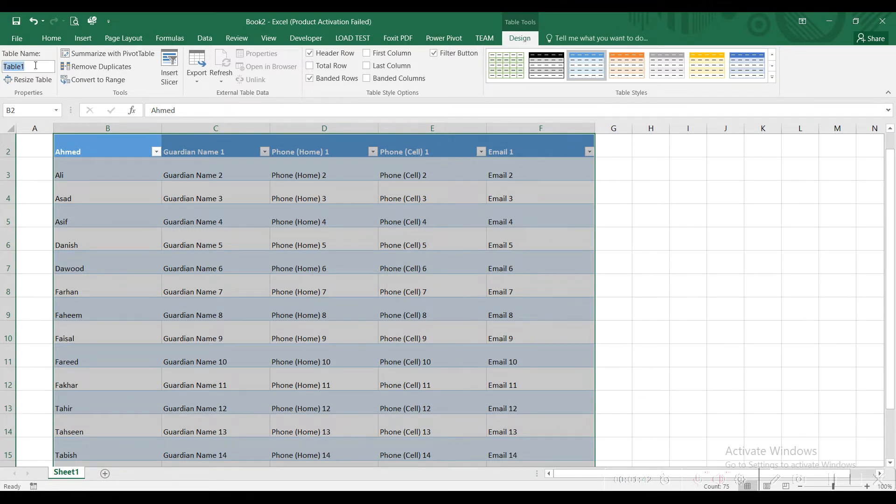
{"action": "type", "text": "Data"}
{"action": "left_click", "coordinate": [76, 170]}
{"action": "left_click_drag", "start_coordinate": [76, 150], "coordinate": [518, 362]}
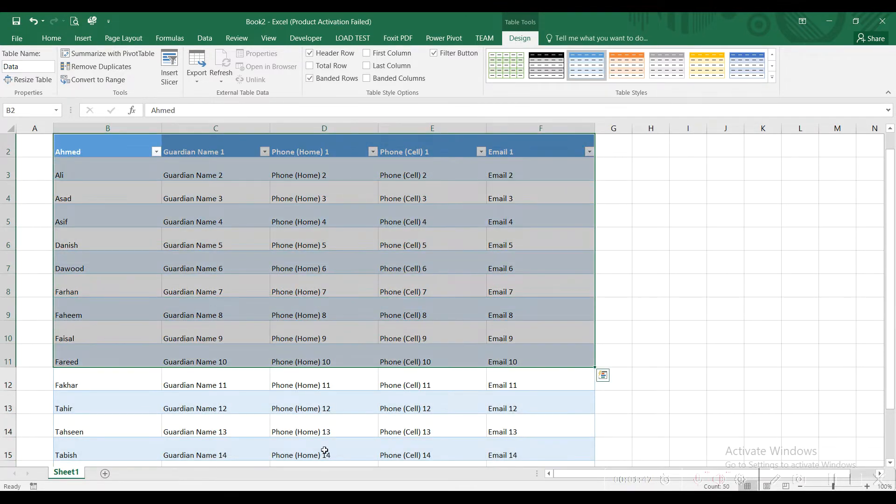
{"action": "scroll", "coordinate": [110, 321], "scroll_direction": "down", "scroll_amount": 1}
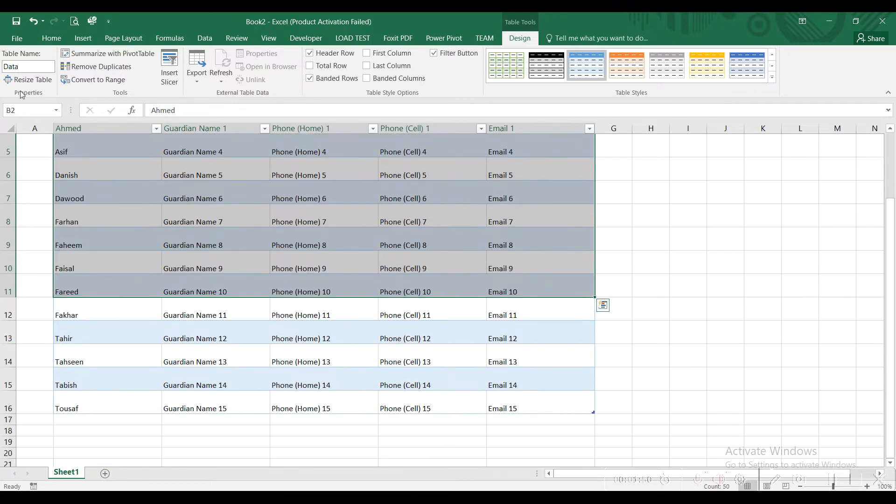
{"action": "scroll", "coordinate": [319, 308], "scroll_direction": "up", "scroll_amount": 1}
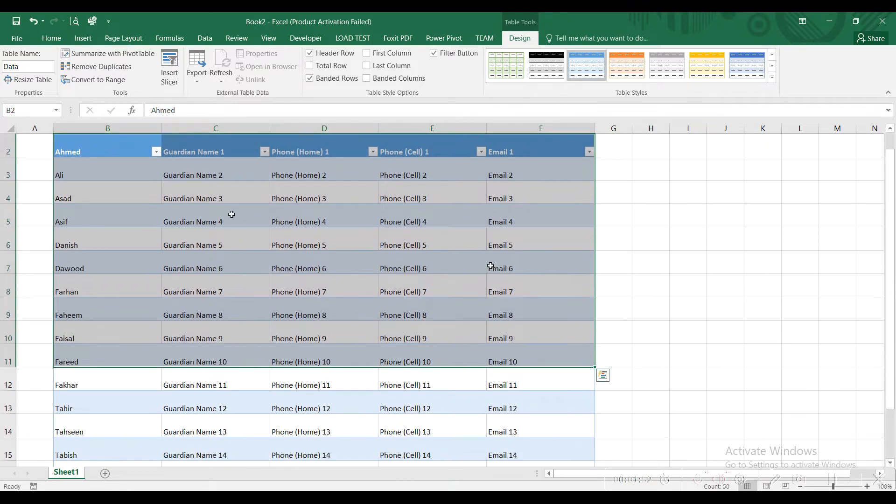
{"action": "scroll", "coordinate": [296, 309], "scroll_direction": "up", "scroll_amount": 1}
- Make row 1 several times taller and merge and center cells B1:D1 above the table
{"action": "left_click", "coordinate": [92, 161]}
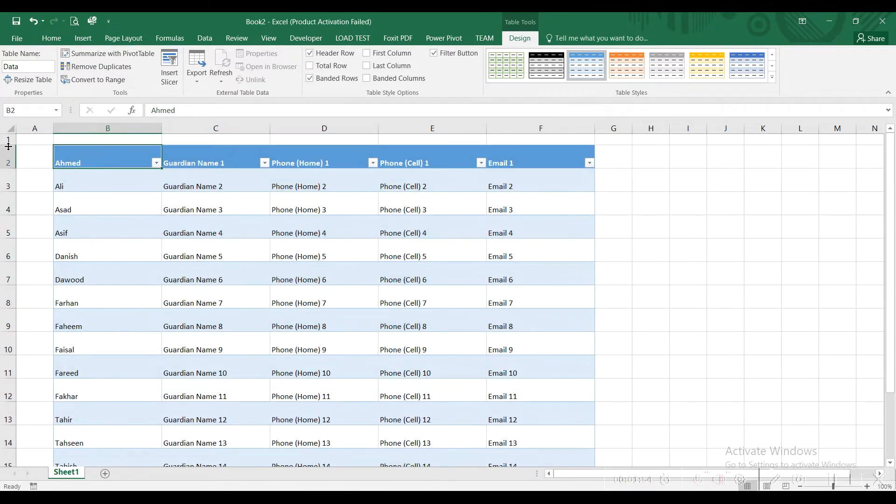
{"action": "left_click_drag", "start_coordinate": [8, 146], "coordinate": [15, 181]}
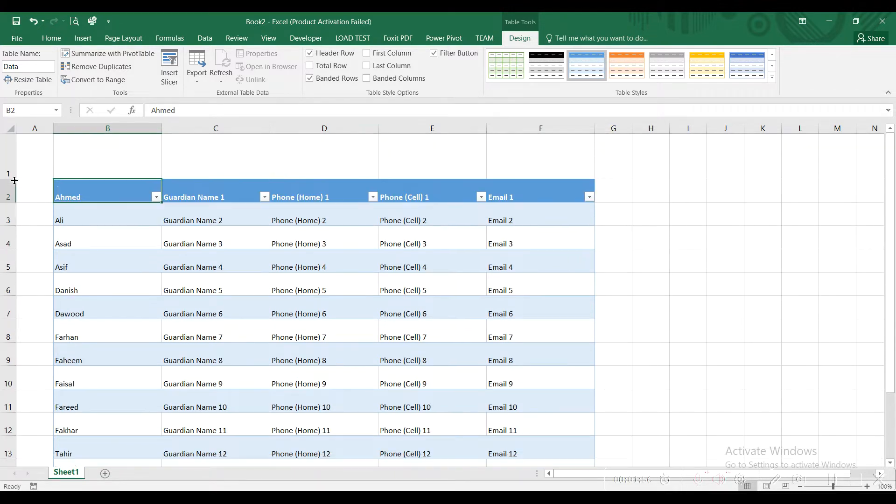
{"action": "left_click_drag", "start_coordinate": [125, 154], "coordinate": [305, 159]}
{"action": "left_click", "coordinate": [51, 37]}
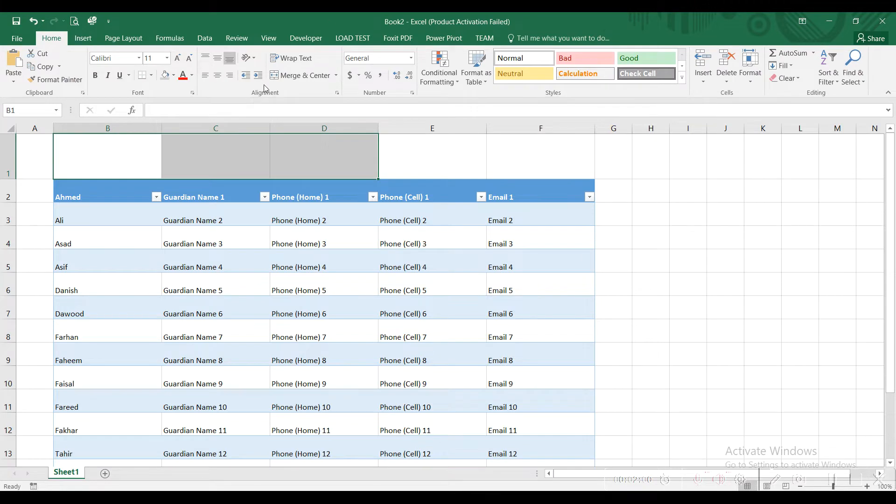
{"action": "left_click", "coordinate": [298, 75]}
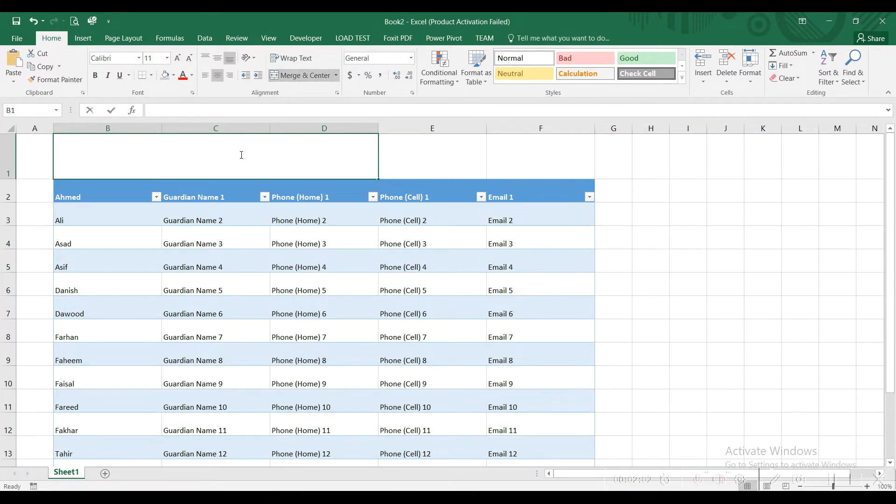
- Enter the title "Info Zone - Contact List" in the merged cell B1
{"action": "type", "text": "Info Zone "}
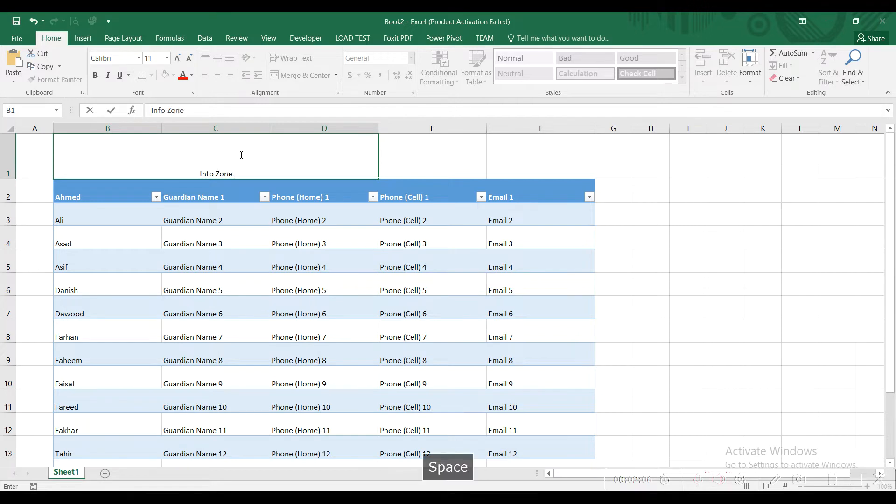
{"action": "type", "text": "- Contact List"}
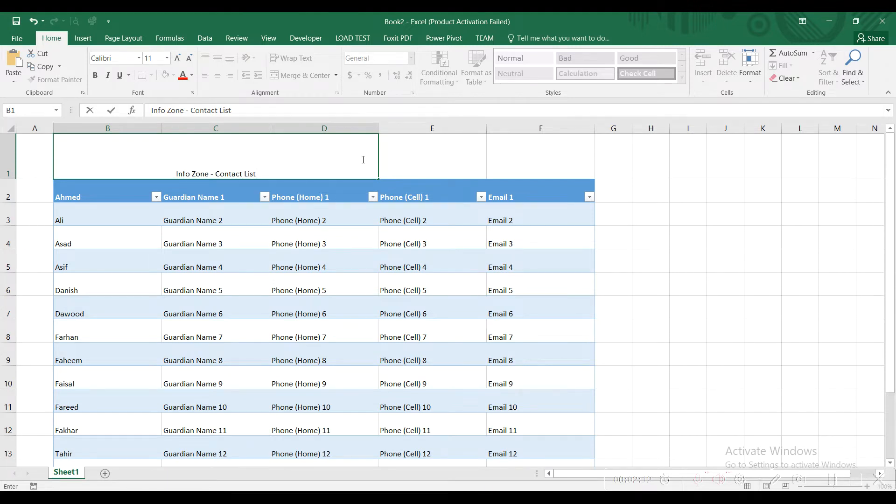
{"action": "key", "text": "ctrl+Return"}
- Format the title with the Heading 1 style, middle vertical alignment, font size 36 and a light grey fill
{"action": "left_click", "coordinate": [682, 78]}
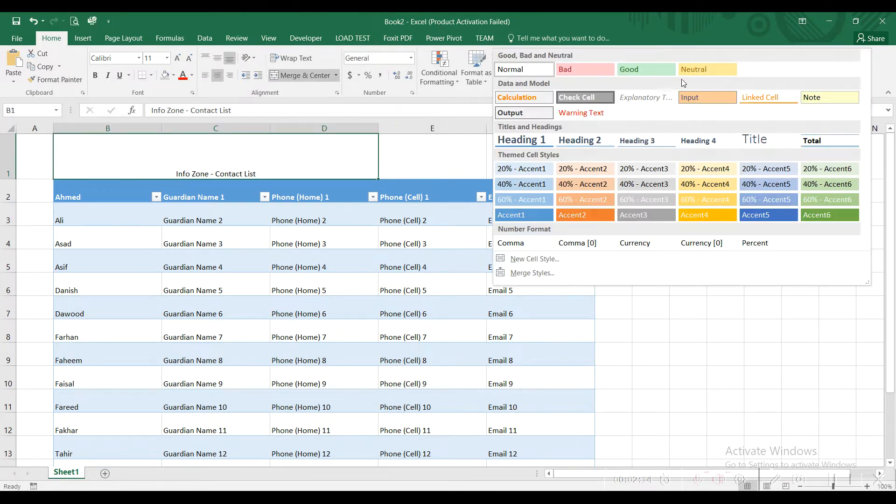
{"action": "left_click", "coordinate": [535, 141]}
{"action": "left_click", "coordinate": [219, 60]}
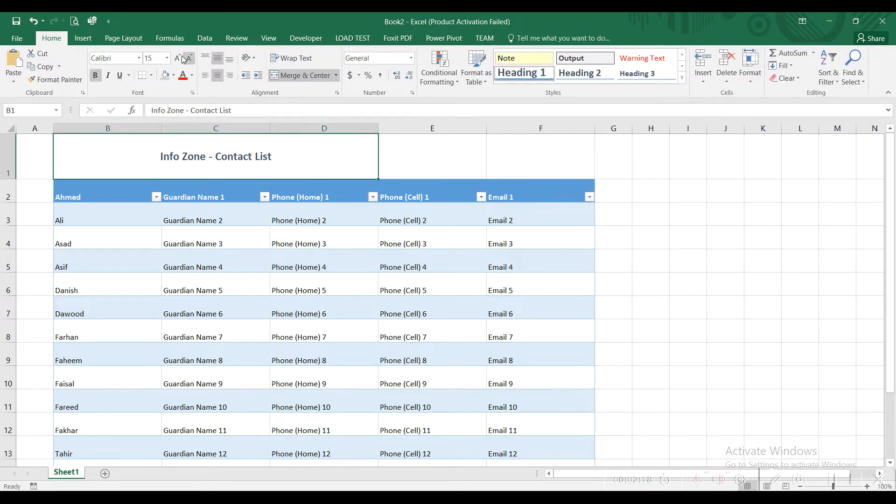
{"action": "left_click", "coordinate": [166, 58]}
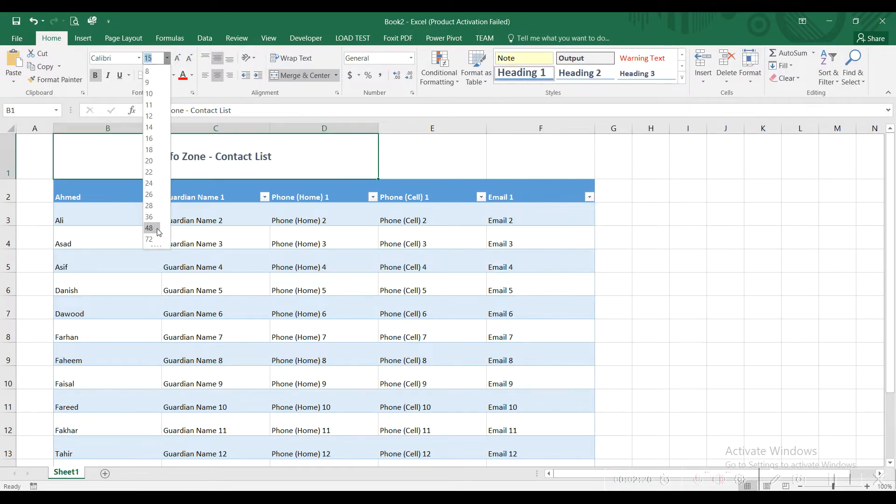
{"action": "left_click", "coordinate": [149, 216]}
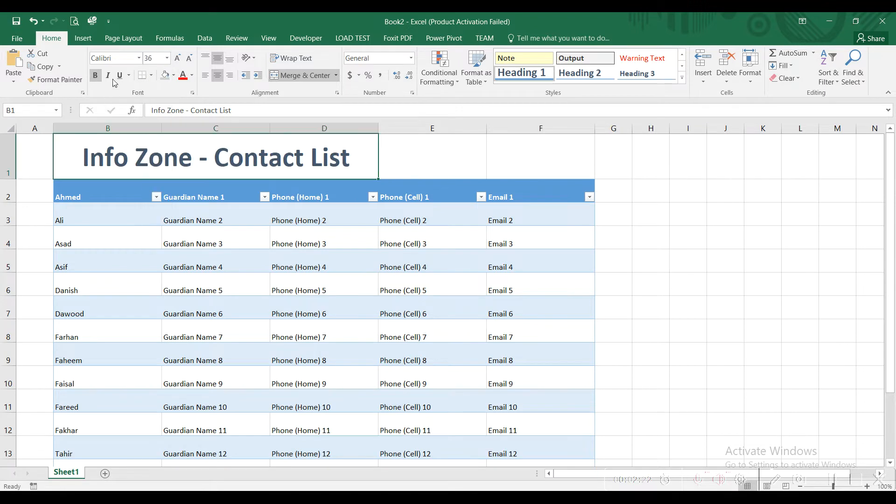
- Merge and center cells E1:F1 and enter the label "Search Here :" in them
{"action": "left_click", "coordinate": [412, 150]}
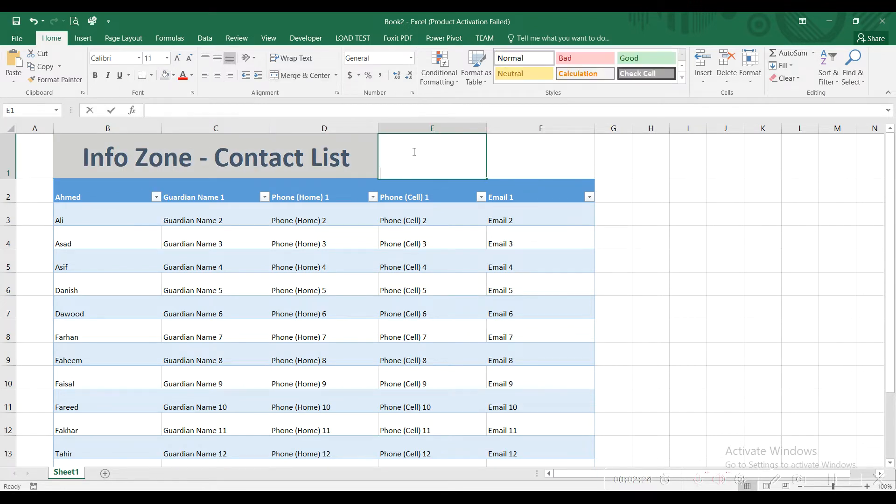
{"action": "left_click_drag", "start_coordinate": [500, 154], "coordinate": [441, 150]}
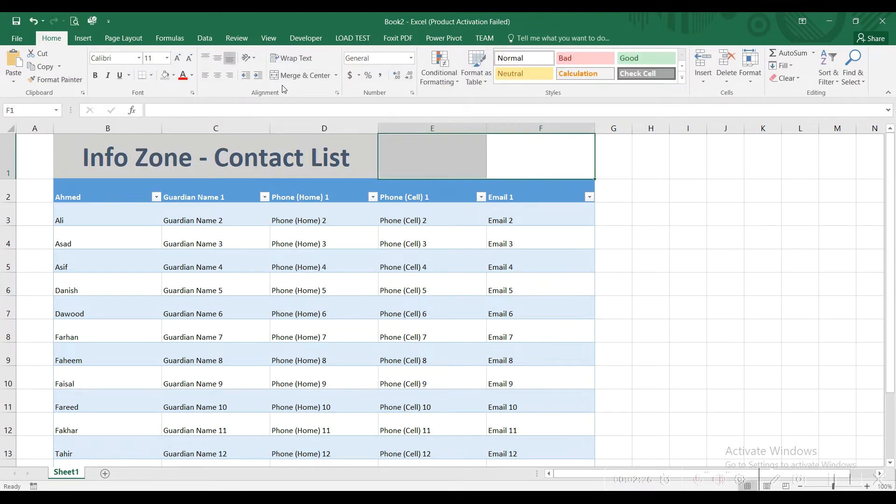
{"action": "left_click", "coordinate": [286, 75]}
{"action": "double_click", "coordinate": [430, 155]}
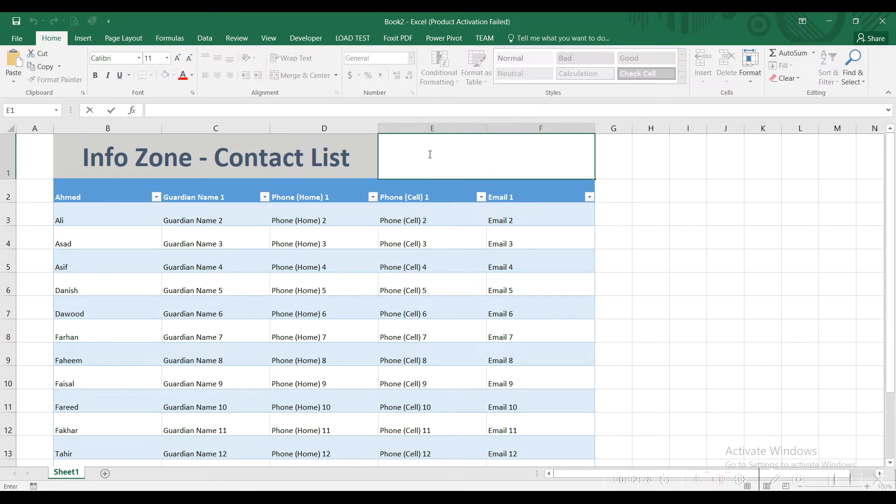
{"action": "type", "text": "Search Here :"}
{"action": "left_click", "coordinate": [646, 170]}
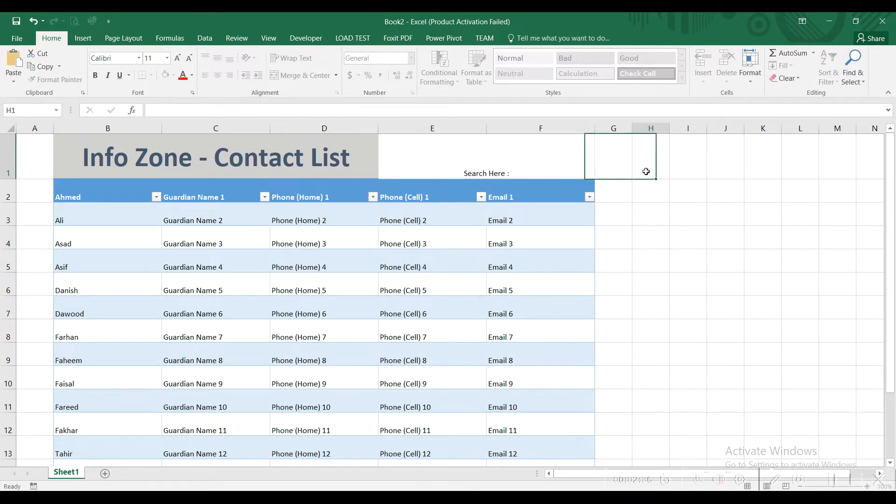
- Format the search label in E1 with middle vertical alignment, bold and font size 12
{"action": "left_click", "coordinate": [504, 163]}
{"action": "left_click", "coordinate": [217, 58]}
{"action": "left_click", "coordinate": [95, 75]}
{"action": "left_click", "coordinate": [177, 58]}
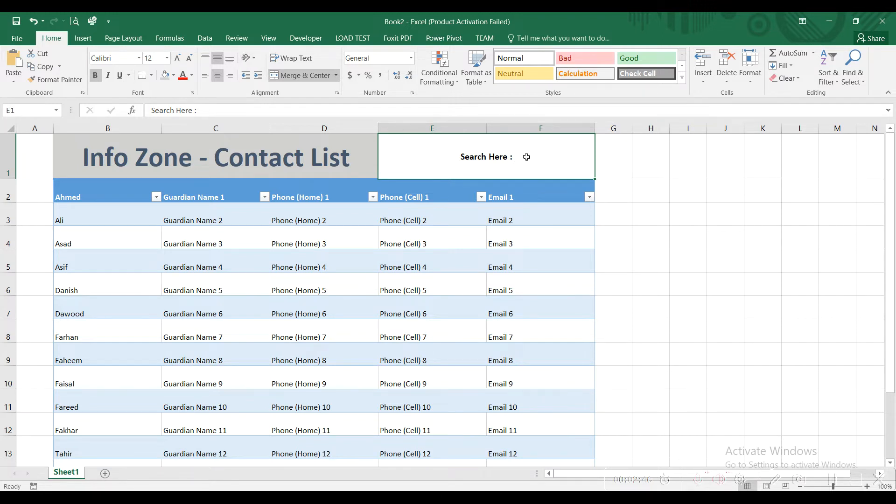
- Check in the Excel ribbon customization options that the Developer tab is enabled, leaving the options unchanged
{"action": "left_click", "coordinate": [308, 39]}
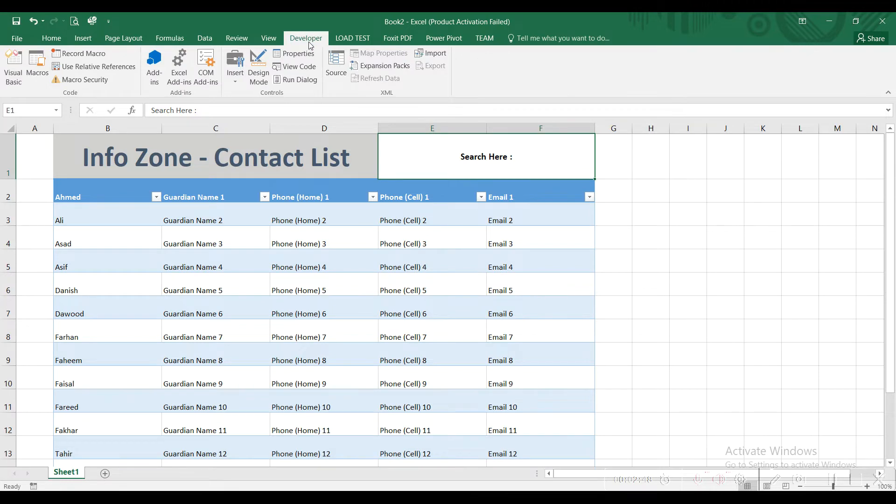
{"action": "left_click", "coordinate": [18, 38]}
{"action": "left_click", "coordinate": [28, 288]}
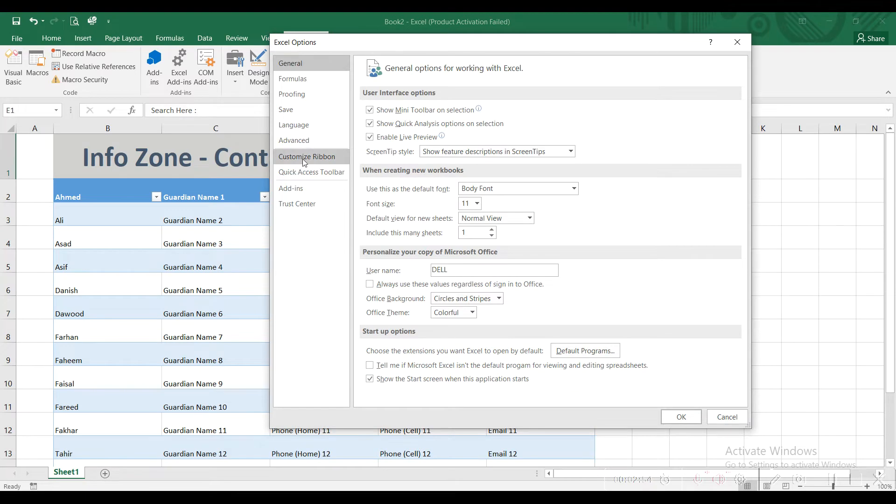
{"action": "left_click", "coordinate": [305, 157]}
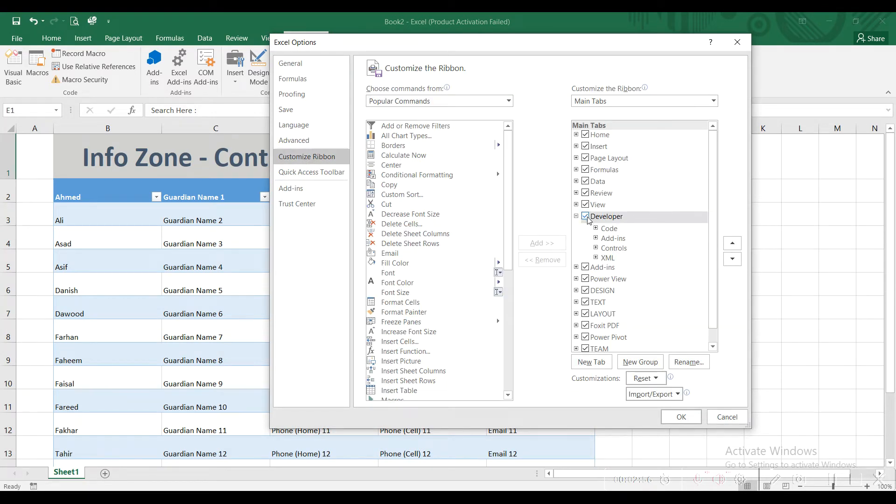
{"action": "left_click", "coordinate": [727, 417]}
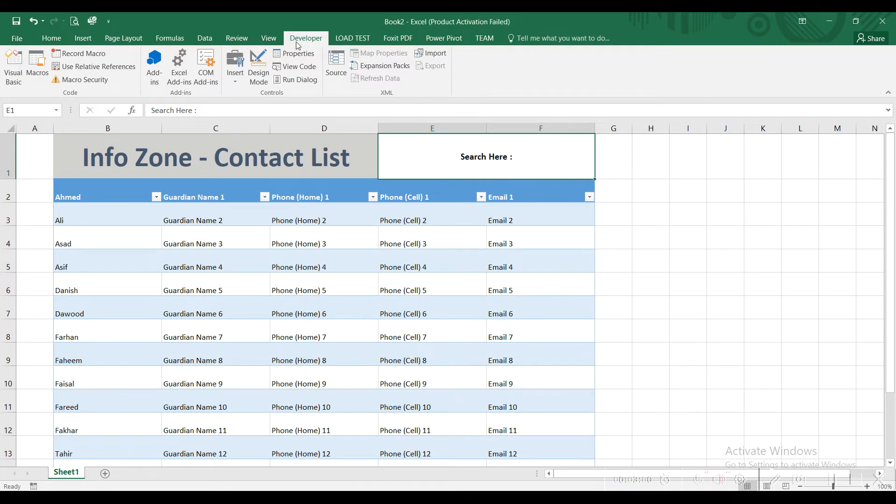
- Insert an ActiveX text box in row 1 just after the "Search Here :" label, reaching the table's outer edge
{"action": "left_click", "coordinate": [237, 60]}
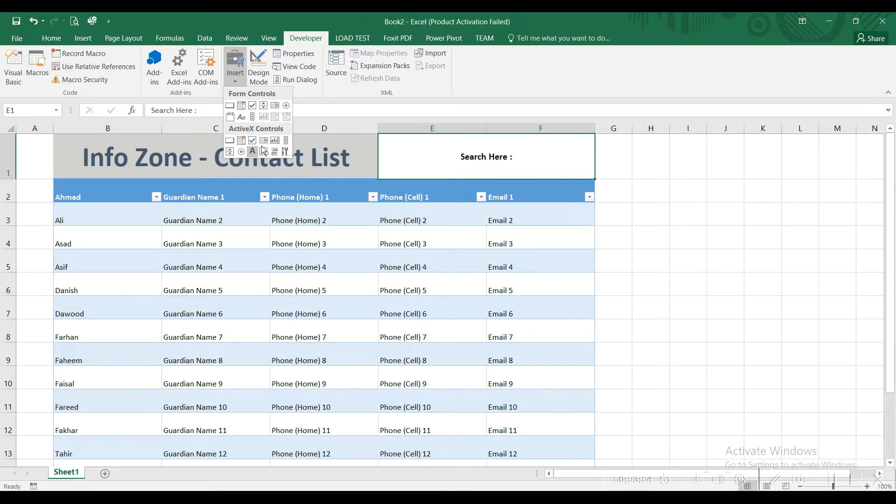
{"action": "left_click", "coordinate": [275, 141]}
{"action": "mouse_move", "coordinate": [513, 145]}
{"action": "left_mouse_down"}
{"action": "mouse_move", "coordinate": [532, 161]}
{"action": "mouse_move", "coordinate": [594, 163]}
{"action": "mouse_move", "coordinate": [593, 175]}
{"action": "left_mouse_up"}
{"action": "left_click", "coordinate": [648, 172]}
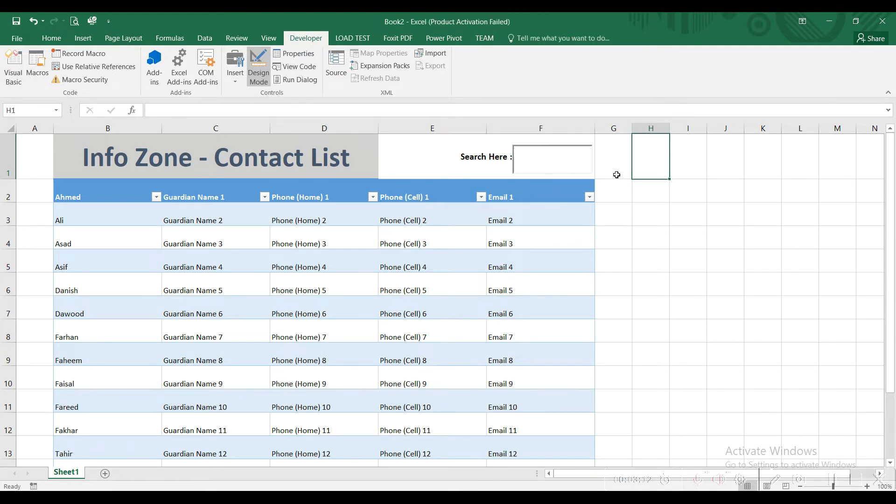
- Turn off Design Mode, test the text box by entering "a" in it, and clear the entry
{"action": "left_click", "coordinate": [567, 167]}
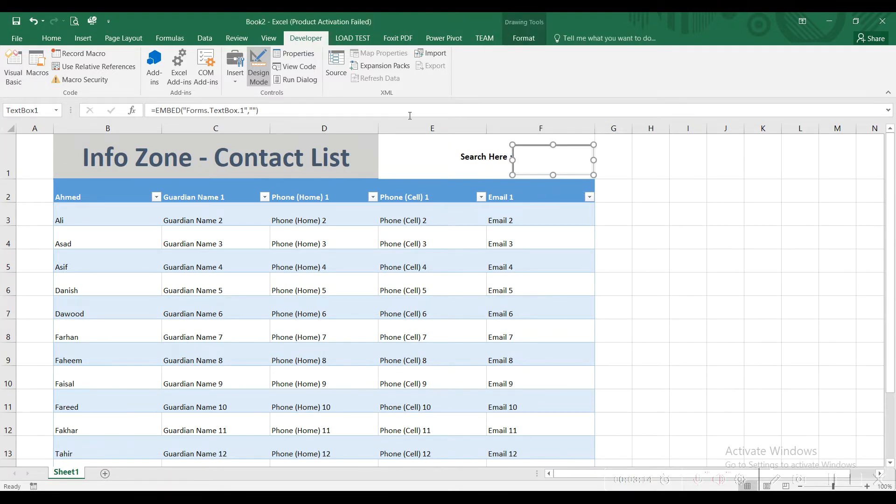
{"action": "left_click", "coordinate": [258, 69]}
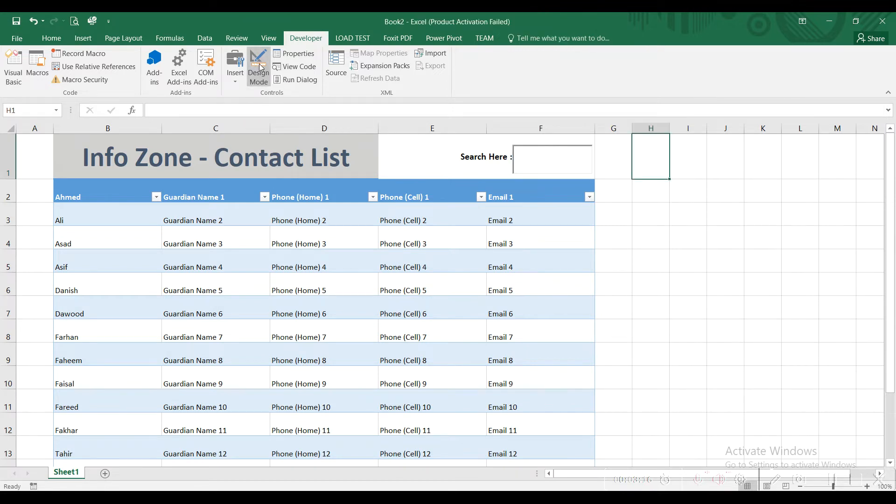
{"action": "left_click", "coordinate": [525, 154]}
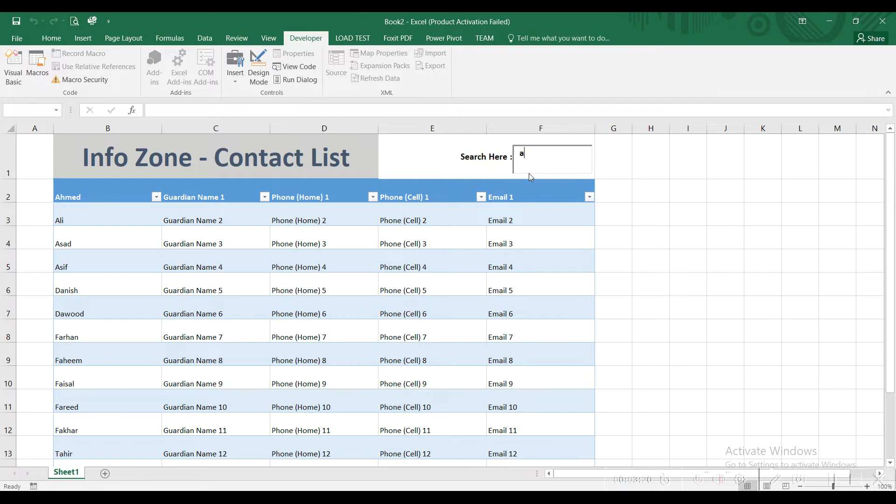
{"action": "key", "text": "BackSpace"}
{"action": "key", "text": "BackSpace"}
{"action": "key", "text": "BackSpace"}
{"action": "key", "text": "BackSpace"}
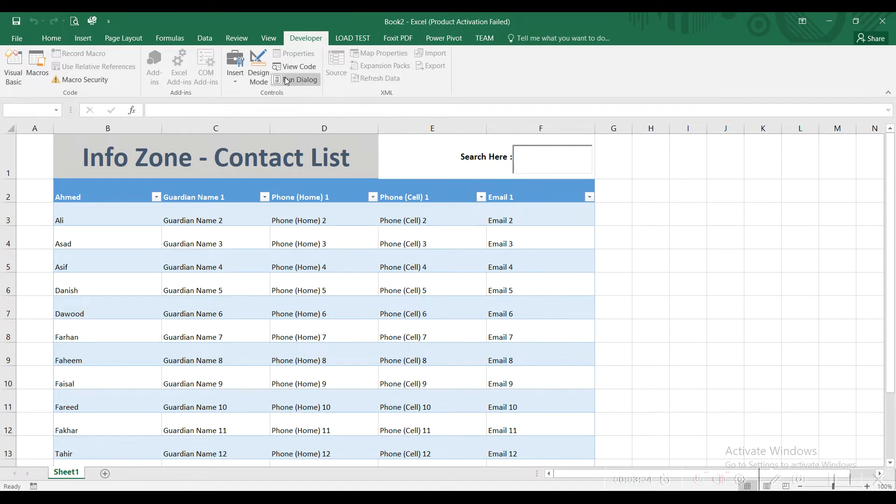
- Turn on Design Mode and shrink the text box's height so that it lines up with the search label
{"action": "left_click", "coordinate": [262, 67]}
{"action": "left_click", "coordinate": [563, 153]}
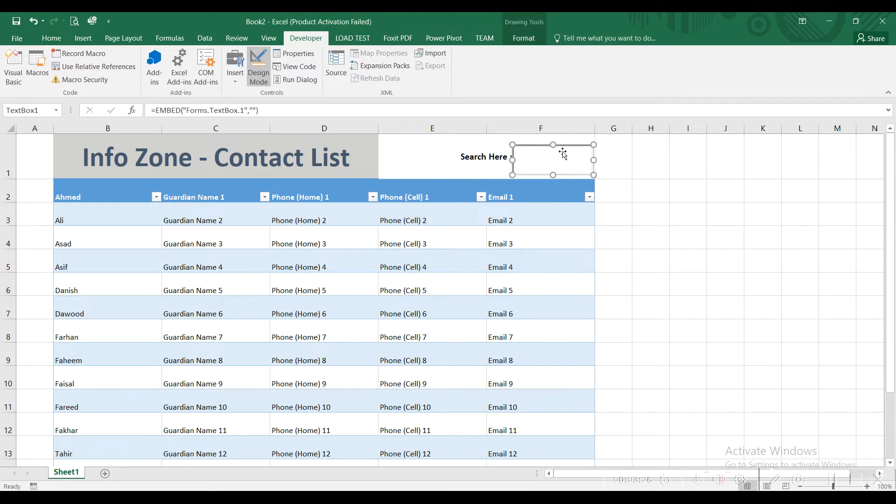
{"action": "left_click_drag", "start_coordinate": [553, 159], "coordinate": [542, 146]}
- Fill the merged search label cell E1 with the same light grey as the title
{"action": "left_click", "coordinate": [468, 164]}
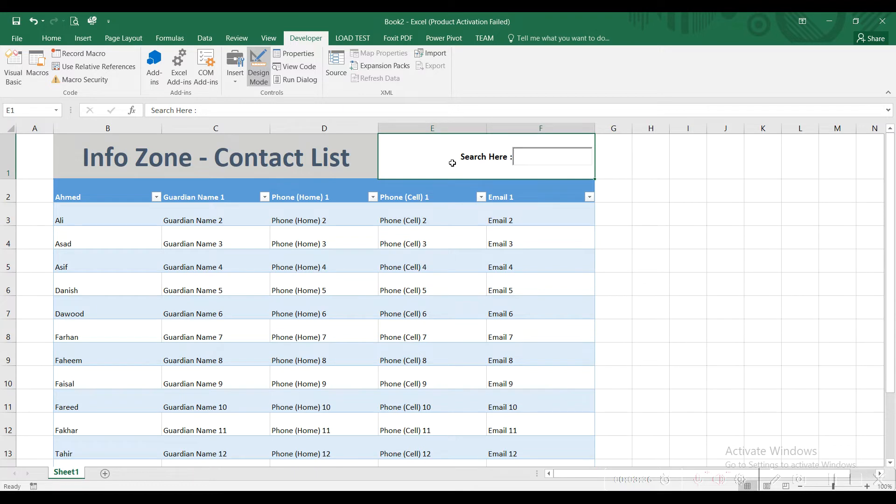
{"action": "left_click", "coordinate": [59, 42]}
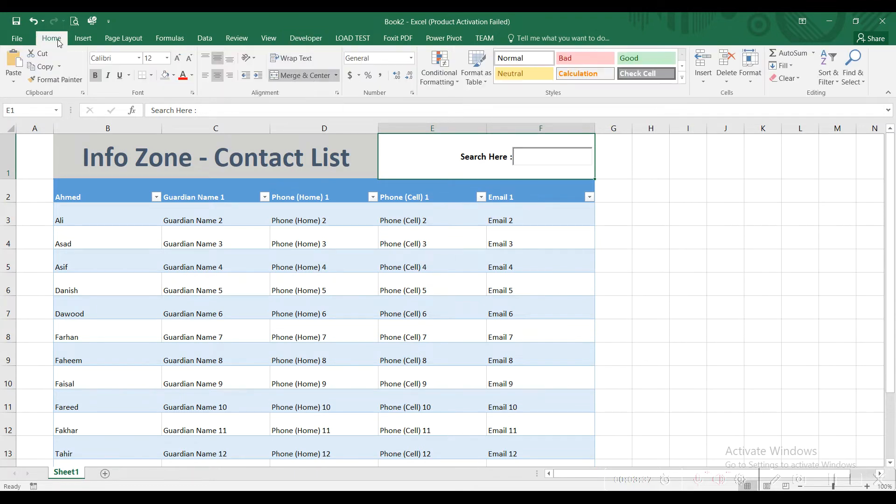
{"action": "left_click", "coordinate": [165, 75]}
{"action": "left_click", "coordinate": [641, 196]}
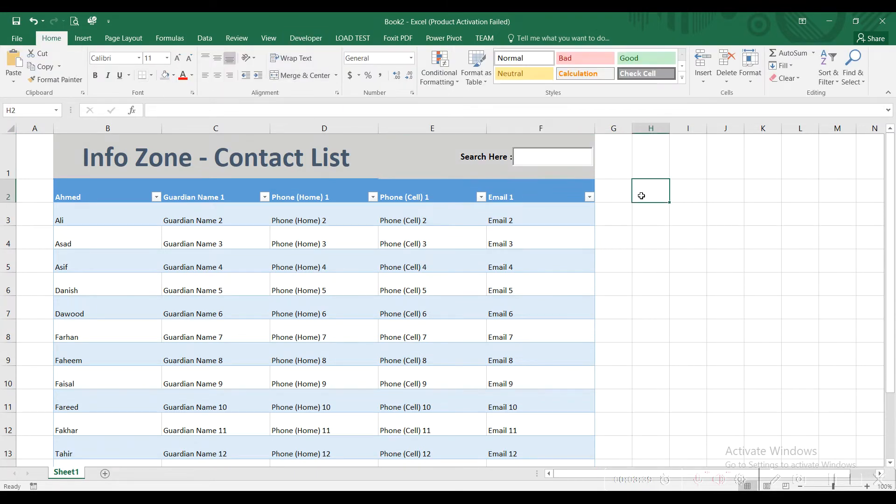
{"action": "left_click", "coordinate": [367, 165]}
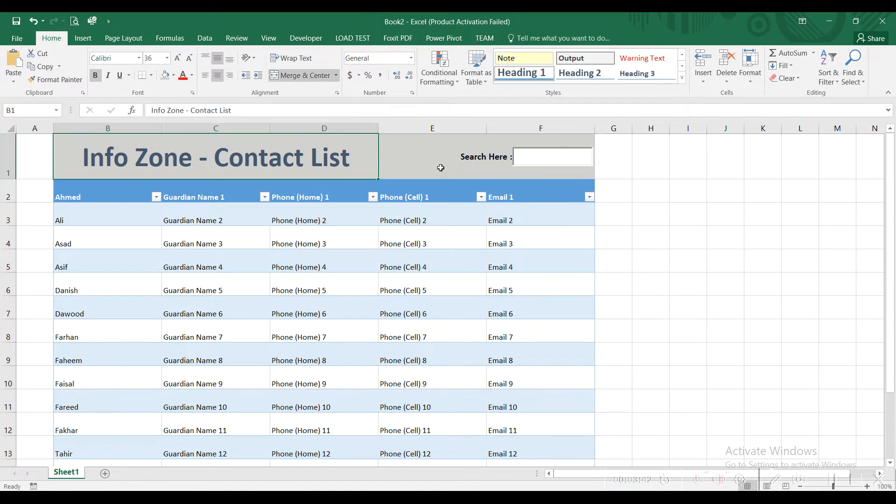
- Switch to the Phone search Record workbook and open the code of its search text box in Design Mode
{"action": "left_click", "coordinate": [528, 158]}
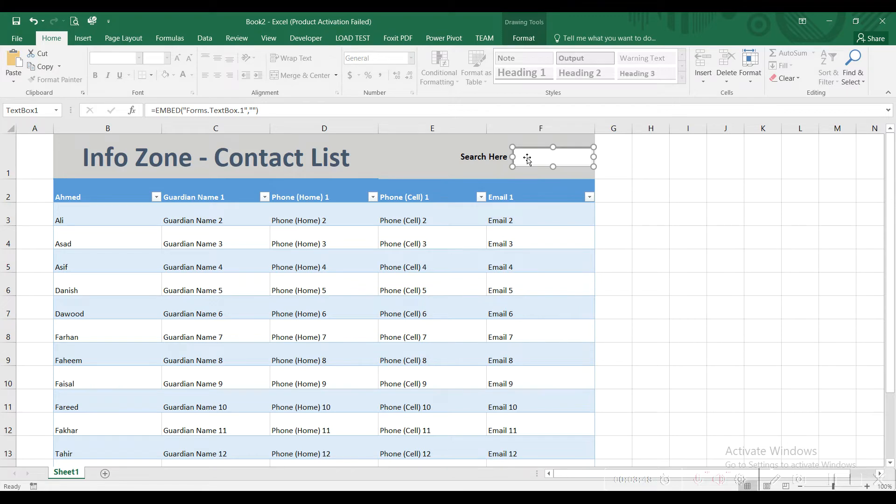
{"action": "key", "text": "alt+Tab"}
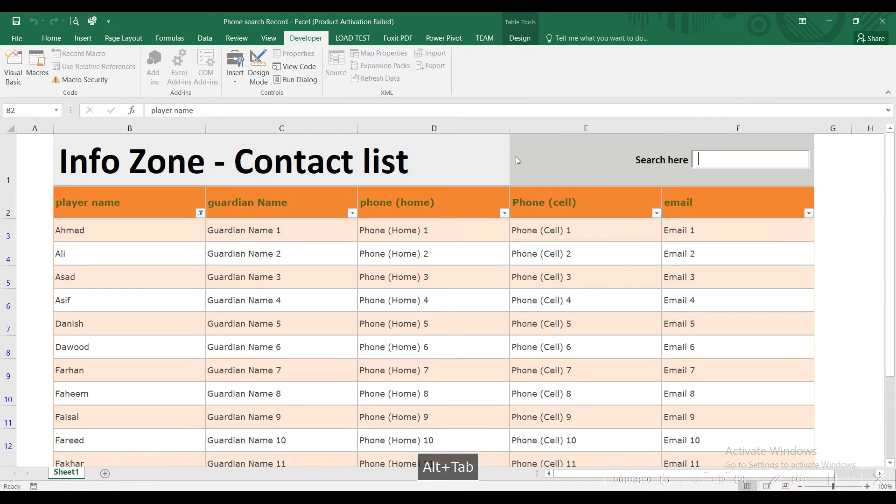
{"action": "left_click", "coordinate": [859, 199]}
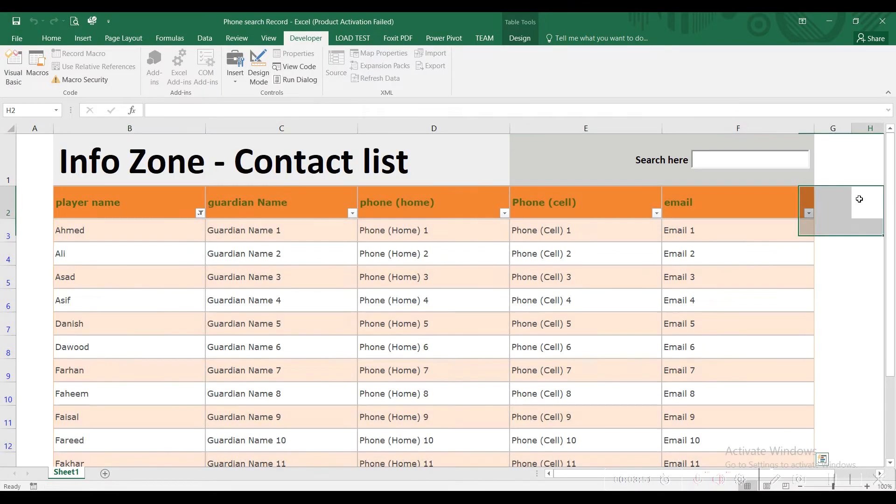
{"action": "left_click", "coordinate": [720, 160]}
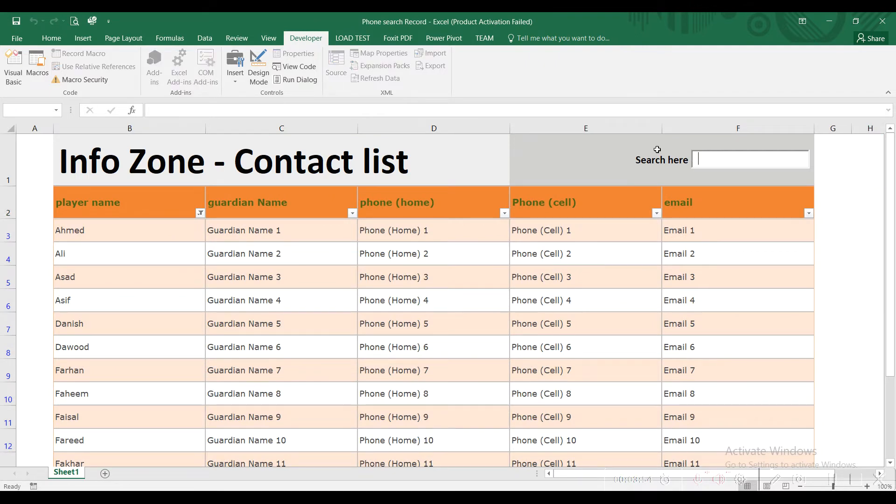
{"action": "left_click", "coordinate": [258, 68]}
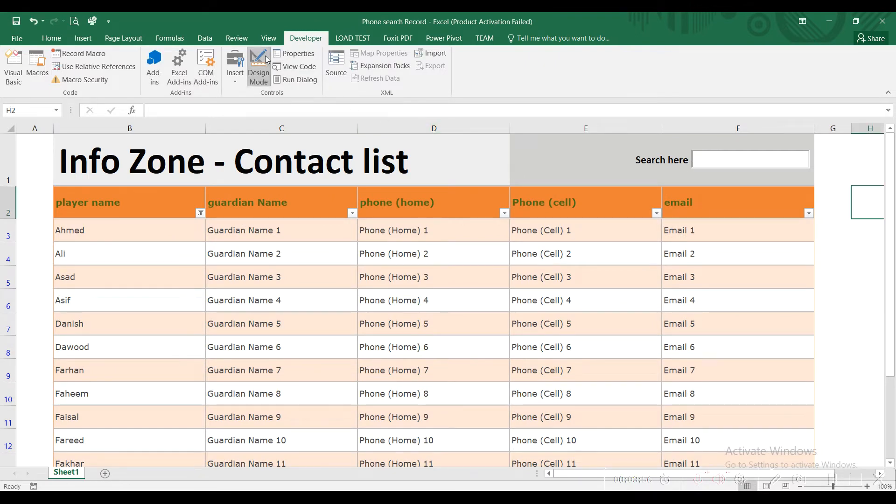
{"action": "left_click", "coordinate": [696, 163]}
{"action": "right_click", "coordinate": [697, 166]}
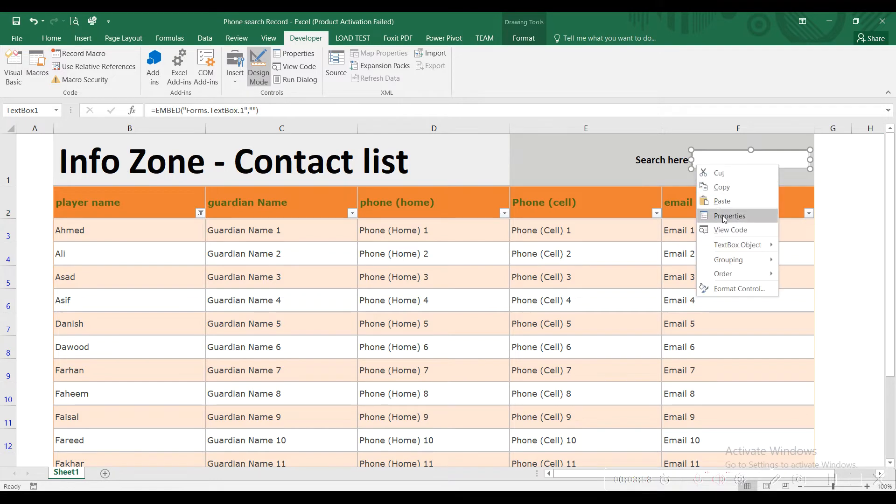
{"action": "left_click", "coordinate": [725, 227]}
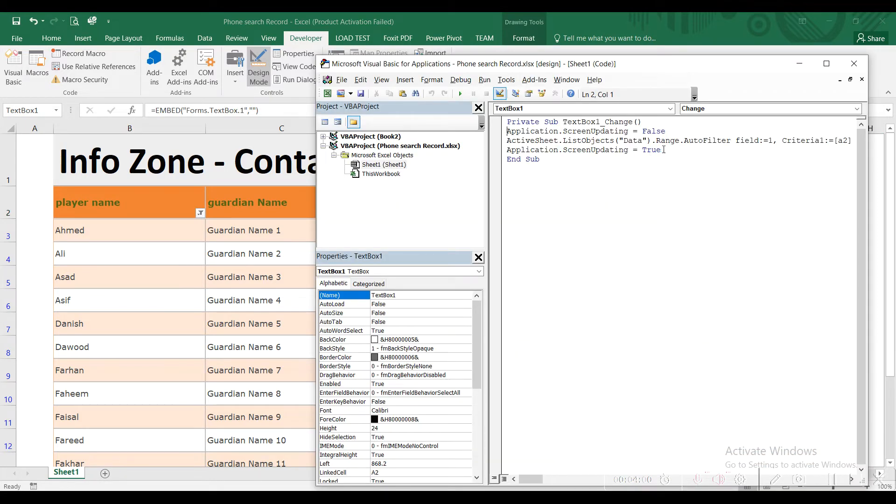
- Copy the three lines inside TextBox1_Change that toggle ScreenUpdating and AutoFilter the Data table on field 1
{"action": "left_click_drag", "start_coordinate": [664, 150], "coordinate": [508, 131]}
{"action": "right_click", "coordinate": [521, 138]}
{"action": "left_click", "coordinate": [499, 154]}
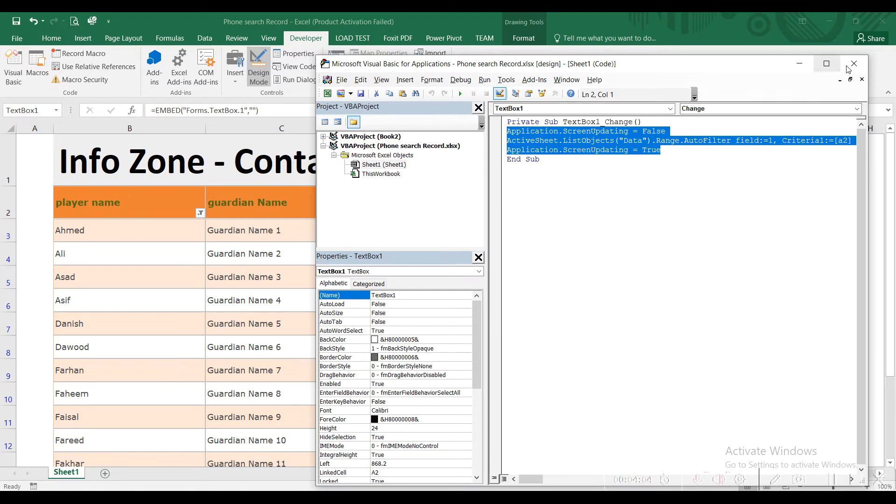
{"action": "left_click", "coordinate": [281, 223]}
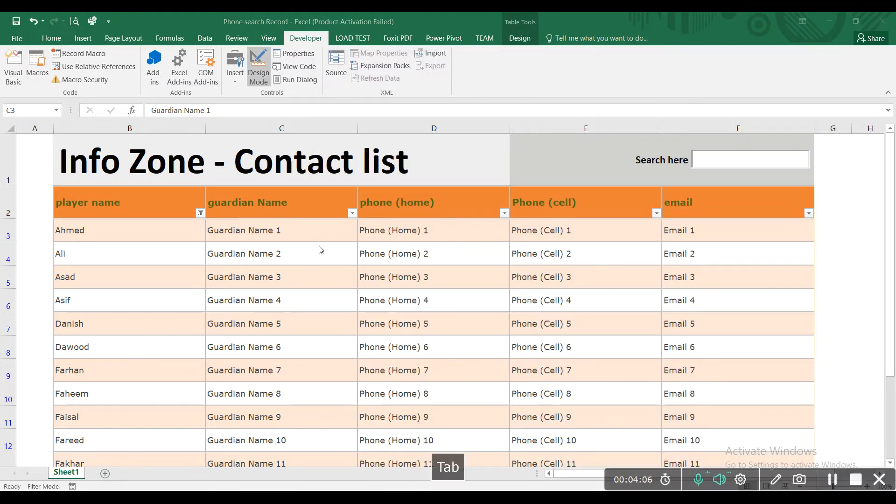
- Switch back to the Book2 workbook and open the change-event code of its search text box
{"action": "key", "text": "alt+Tab"}
{"action": "key", "text": "alt+Tab"}
{"action": "key", "text": "alt+Tab"}
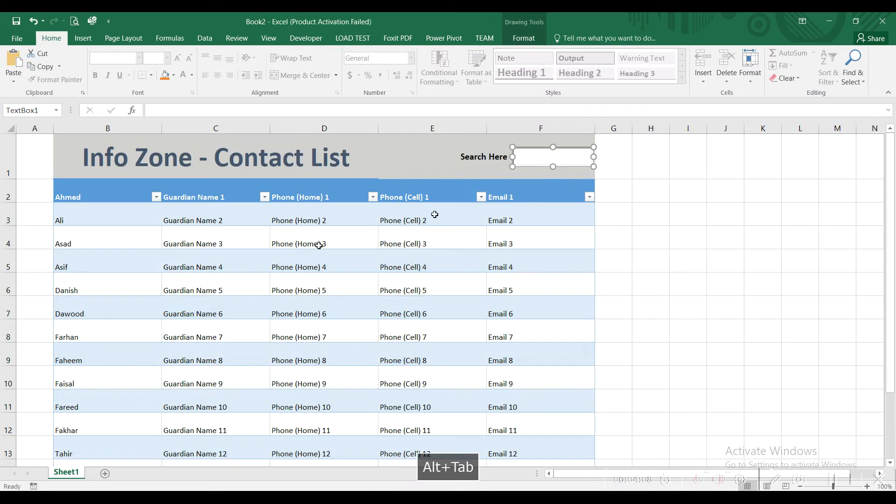
{"action": "right_click", "coordinate": [532, 158]}
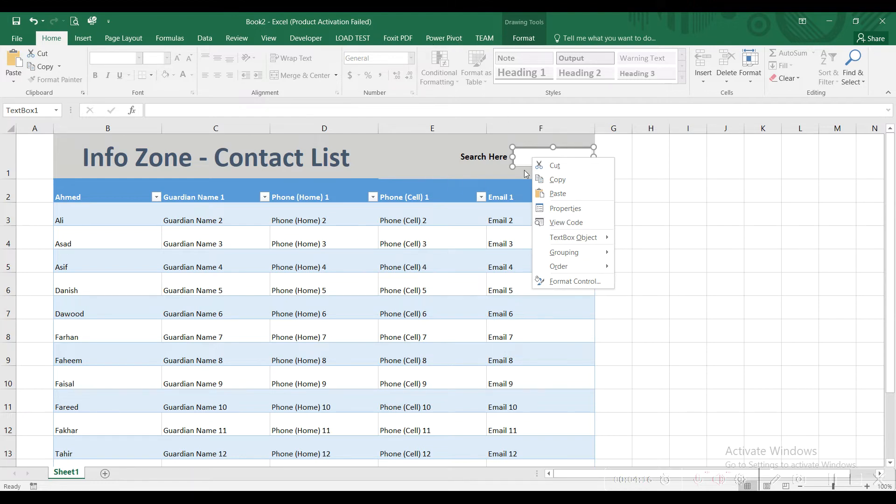
{"action": "key", "text": "Escape"}
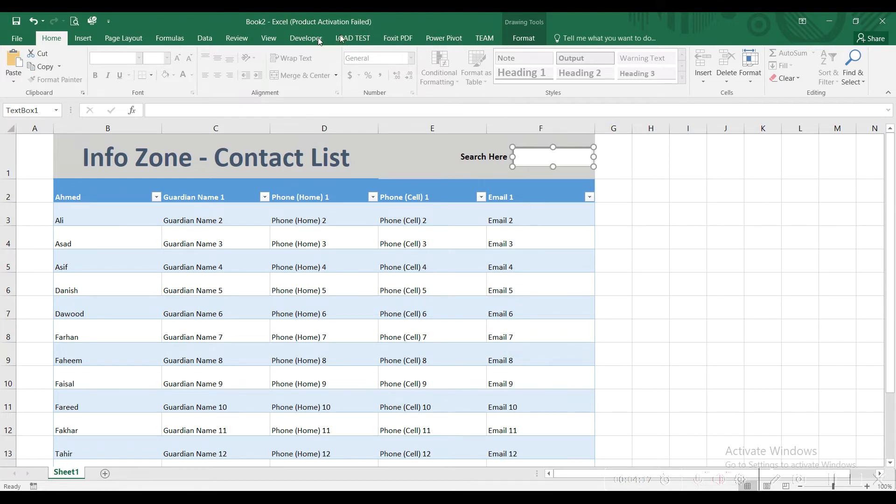
{"action": "left_click", "coordinate": [320, 41]}
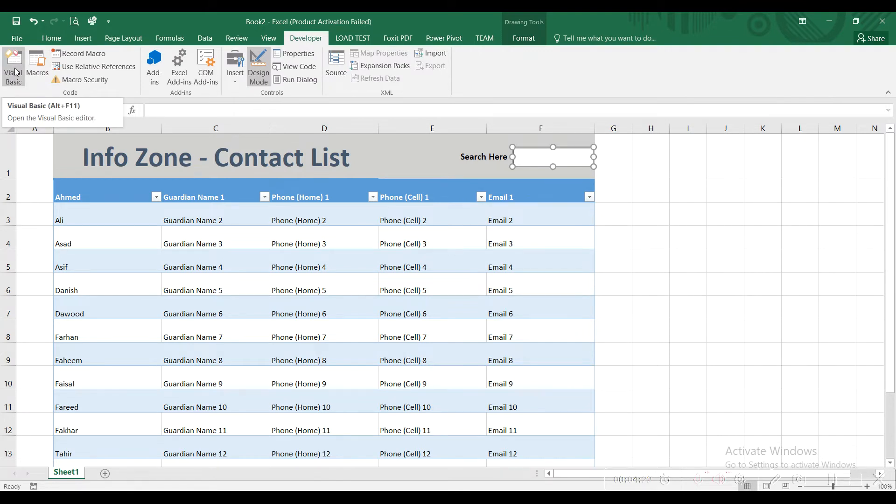
{"action": "right_click", "coordinate": [541, 156]}
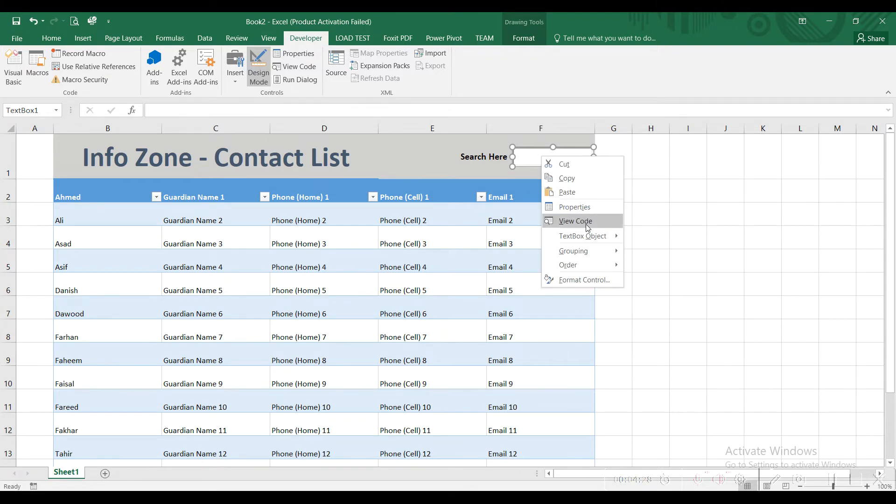
{"action": "left_click", "coordinate": [575, 222]}
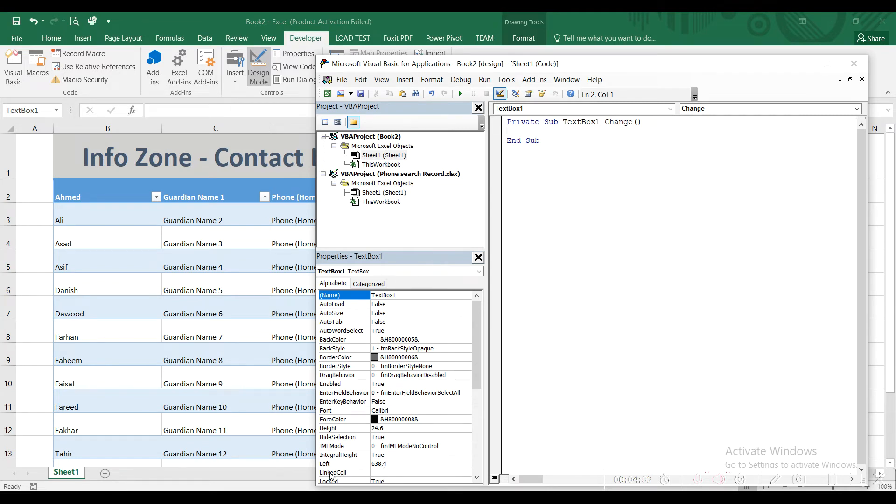
- Link the search text box to cell A2 and paste the copied filter lines into its TextBox1_Change procedure
{"action": "left_click", "coordinate": [387, 472]}
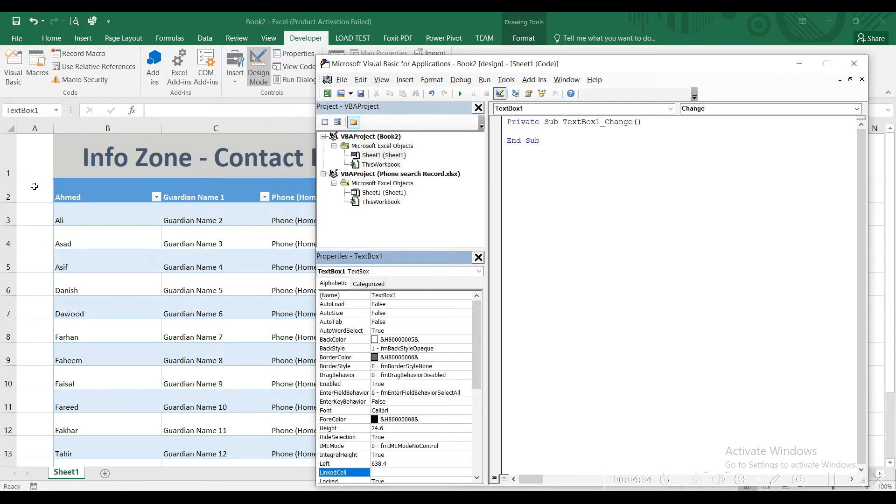
{"action": "type", "text": "a2"}
{"action": "left_click", "coordinate": [530, 132]}
{"action": "right_click", "coordinate": [529, 132]}
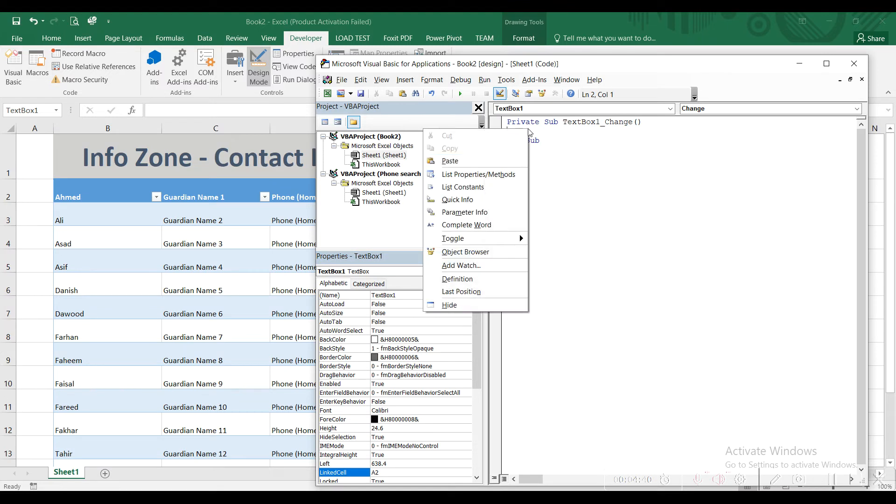
{"action": "left_click", "coordinate": [450, 161]}
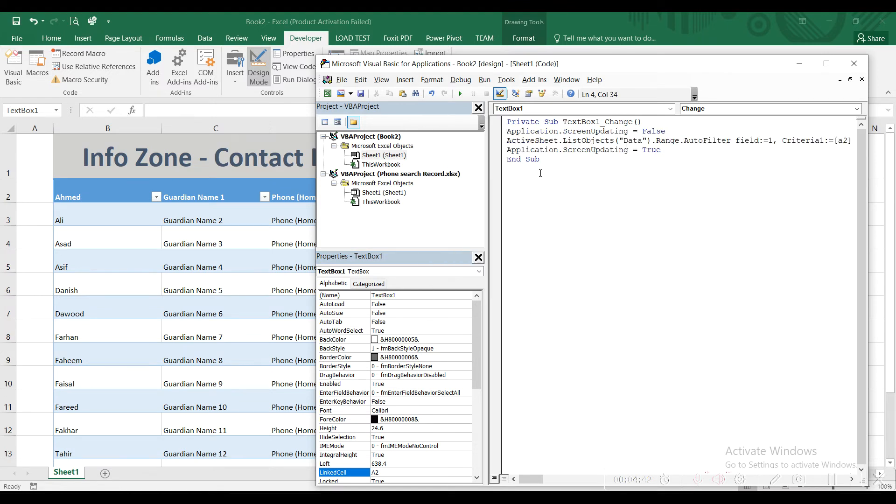
- Return to the contact list worksheet and turn off Design Mode for the search text box
{"action": "left_click", "coordinate": [840, 484]}
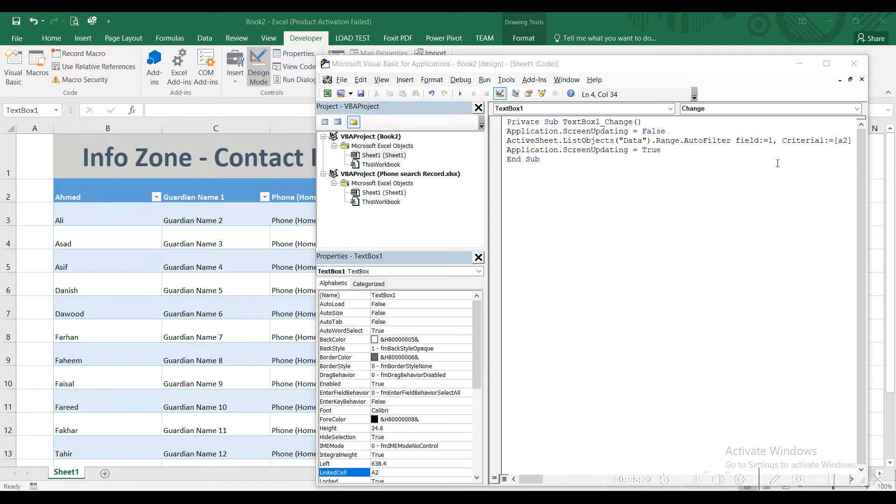
{"action": "left_click", "coordinate": [188, 205]}
{"action": "left_click", "coordinate": [559, 160]}
{"action": "left_click", "coordinate": [259, 68]}
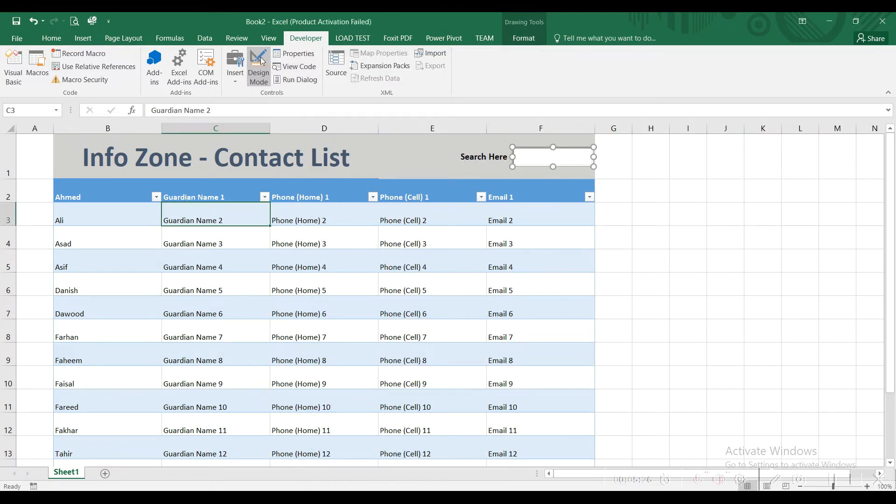
- Test the search box by filtering the contact list with "ah" and then with "f"
{"action": "left_click", "coordinate": [546, 155]}
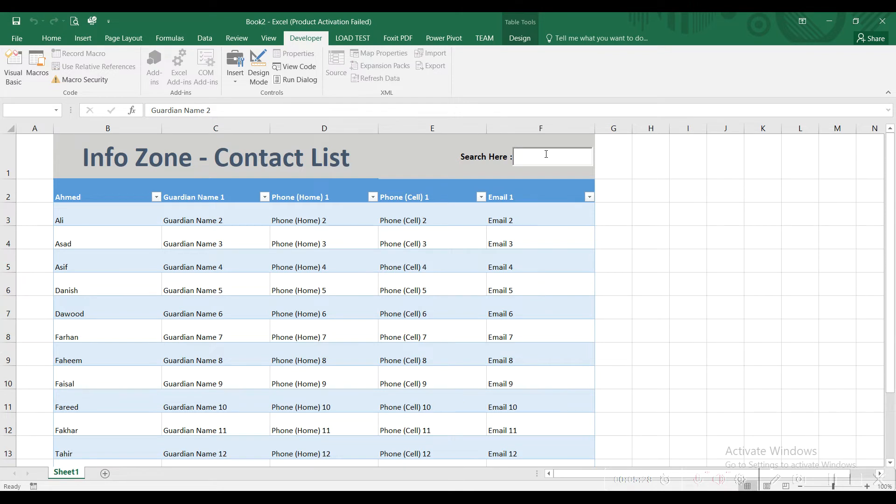
{"action": "type", "text": "ah"}
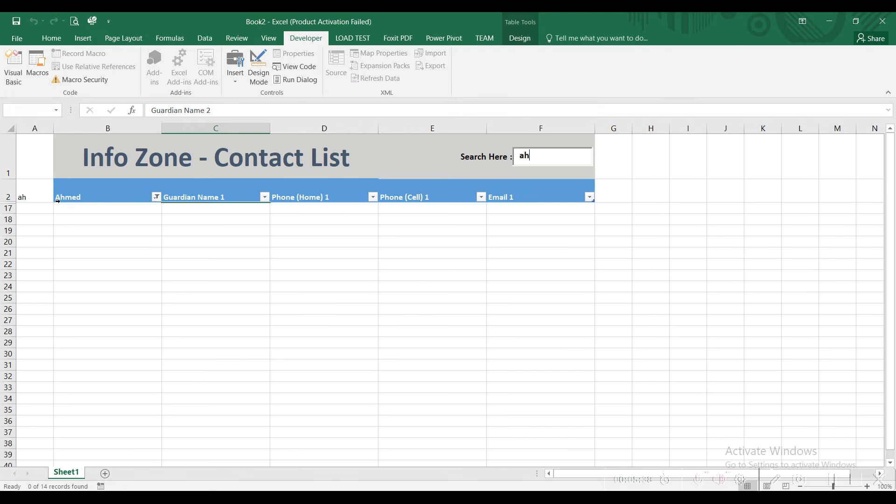
{"action": "double_click", "coordinate": [526, 156]}
{"action": "type", "text": "f"}
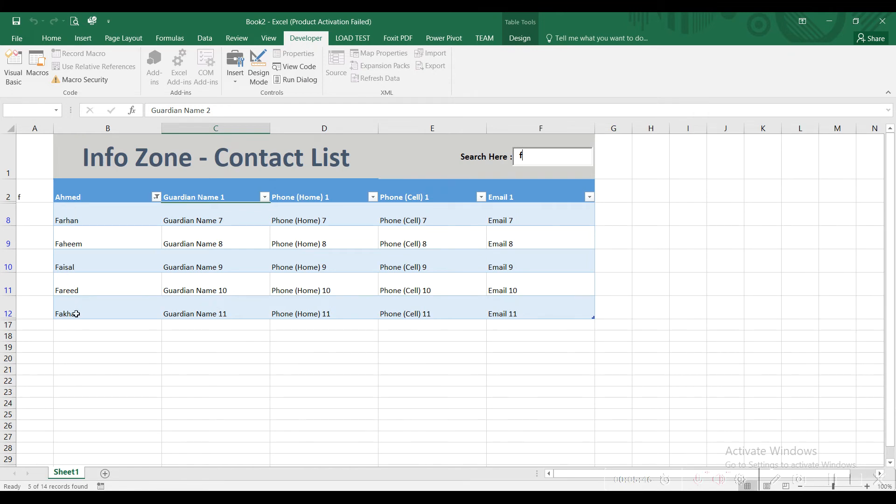
- Rename the header of the table's first column, cell B2, as Name
{"action": "left_click", "coordinate": [85, 197]}
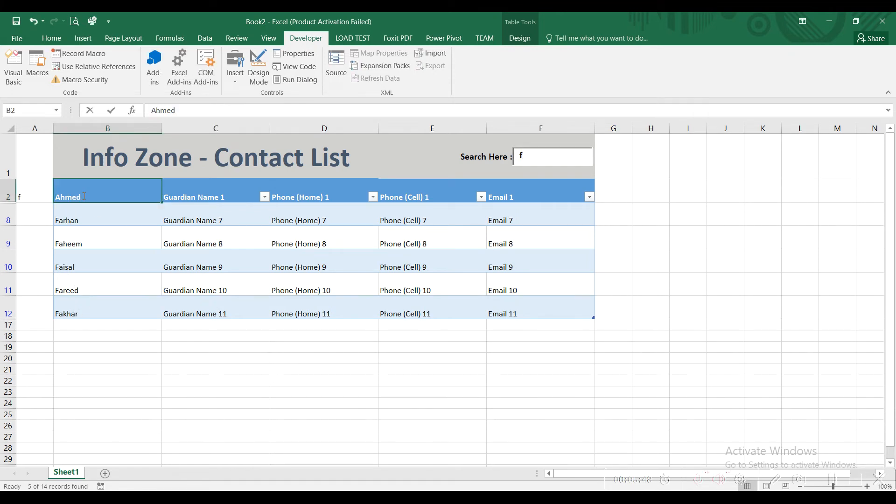
{"action": "double_click", "coordinate": [84, 197]}
{"action": "double_click", "coordinate": [84, 197]}
{"action": "type", "text": "Name"}
{"action": "key", "text": "Return"}
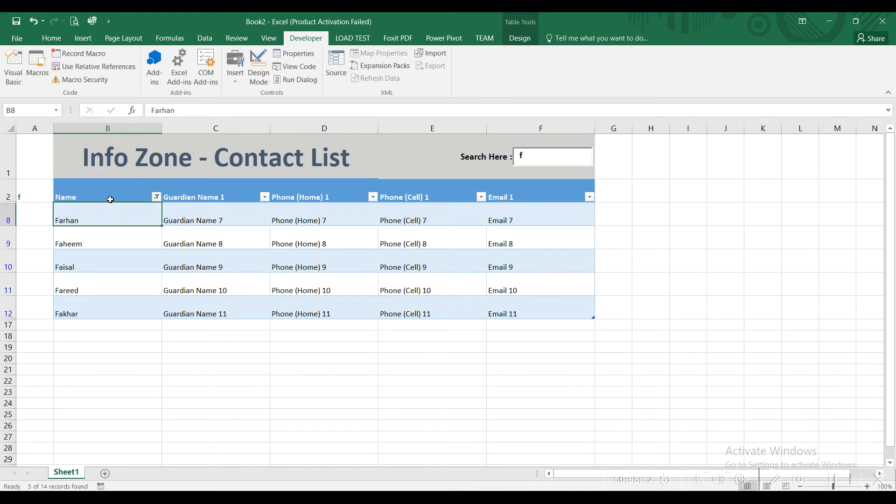
- Search the contact list for a contact's full first name beginning with "fa", extending the text letter by letter
{"action": "left_click", "coordinate": [111, 196]}
{"action": "left_click", "coordinate": [544, 155]}
{"action": "type", "text": "fa"}
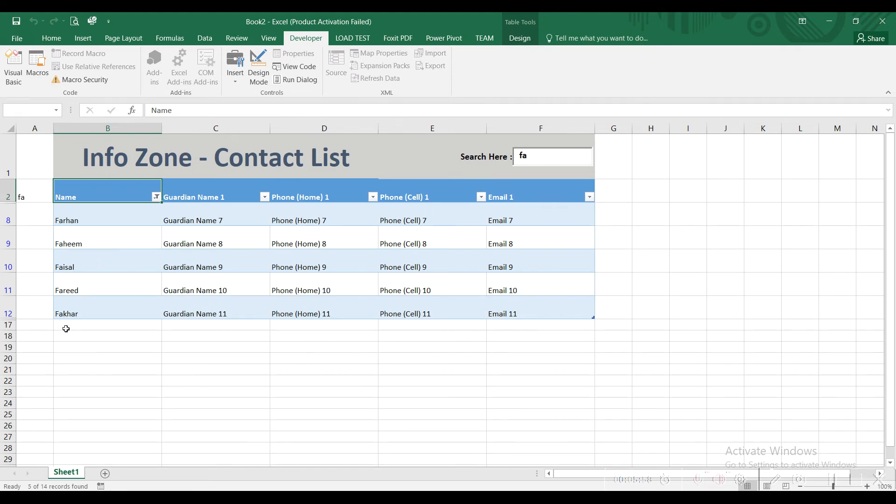
{"action": "type", "text": "r"}
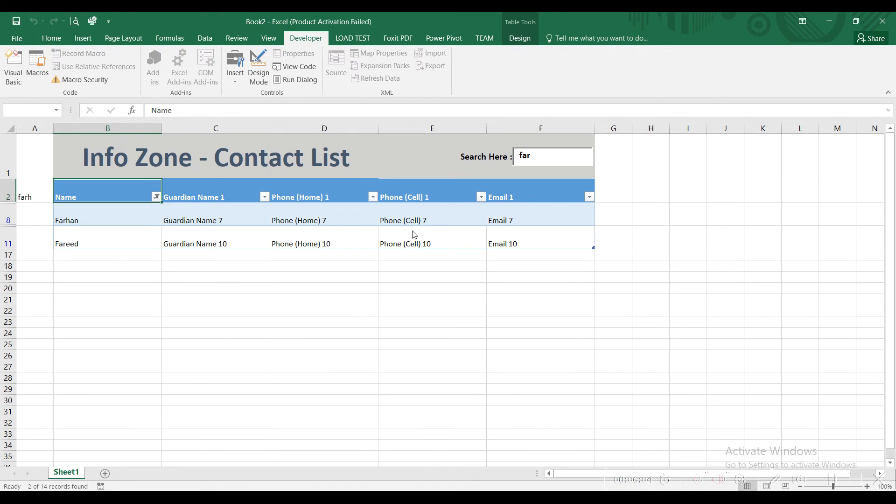
{"action": "type", "text": "han"}
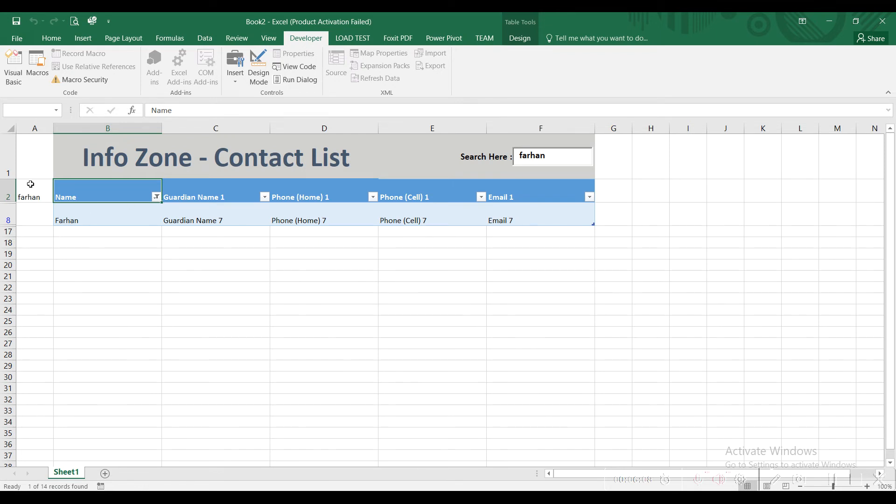
- Hide column A, which holds the text box's linked cell
{"action": "left_click", "coordinate": [34, 130]}
{"action": "right_click", "coordinate": [34, 132]}
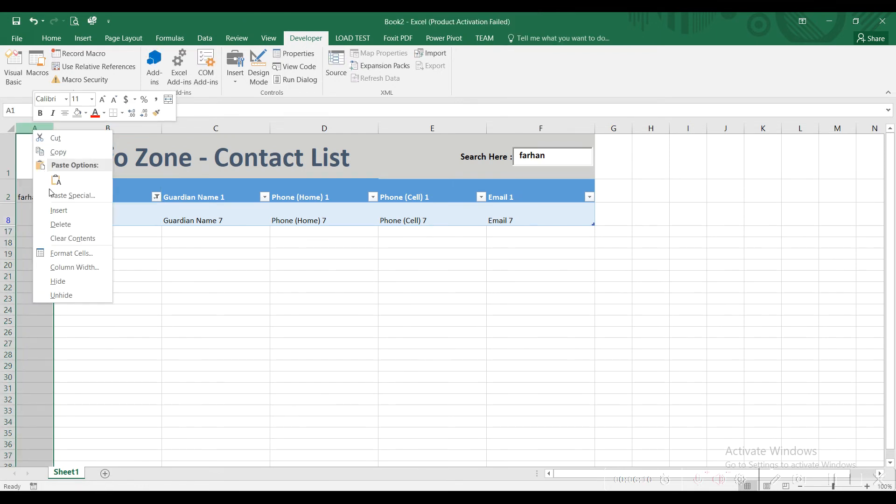
{"action": "left_click", "coordinate": [86, 283]}
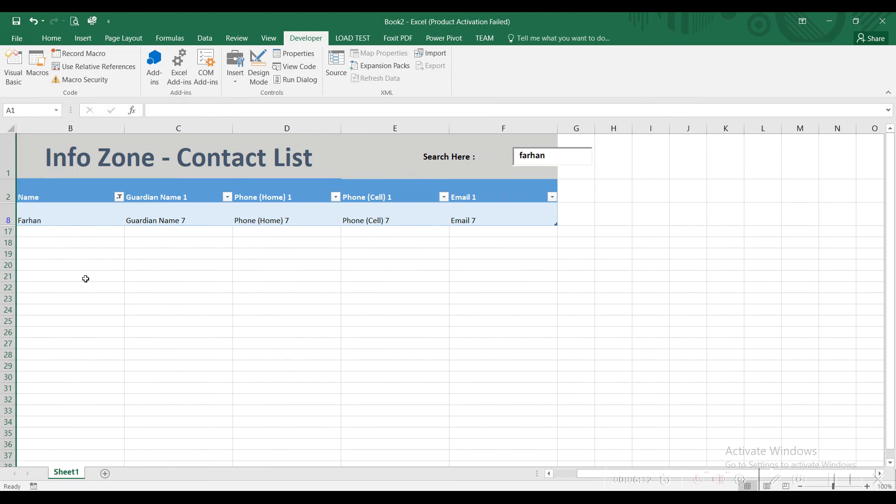
{"action": "left_click", "coordinate": [78, 246]}
- Replace the search text with the beginning of another contact's first name, then empty the search box
{"action": "double_click", "coordinate": [530, 152]}
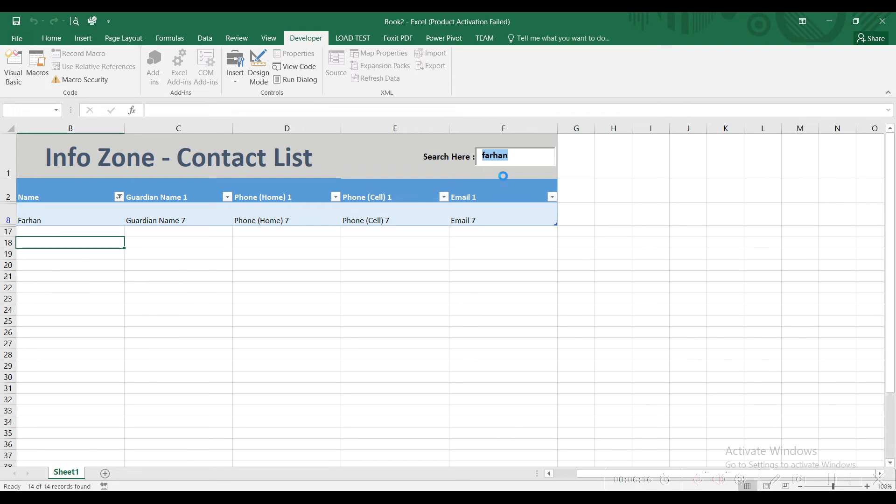
{"action": "key", "text": "BackSpace"}
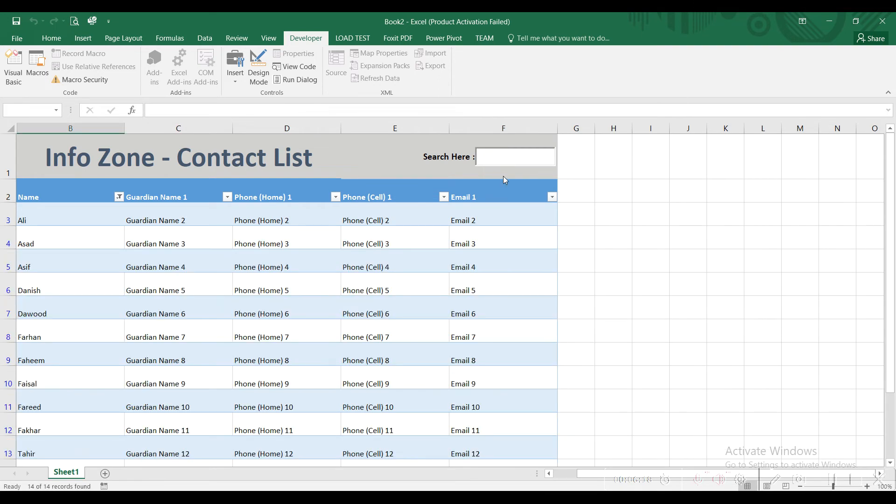
{"action": "type", "text": "dani"}
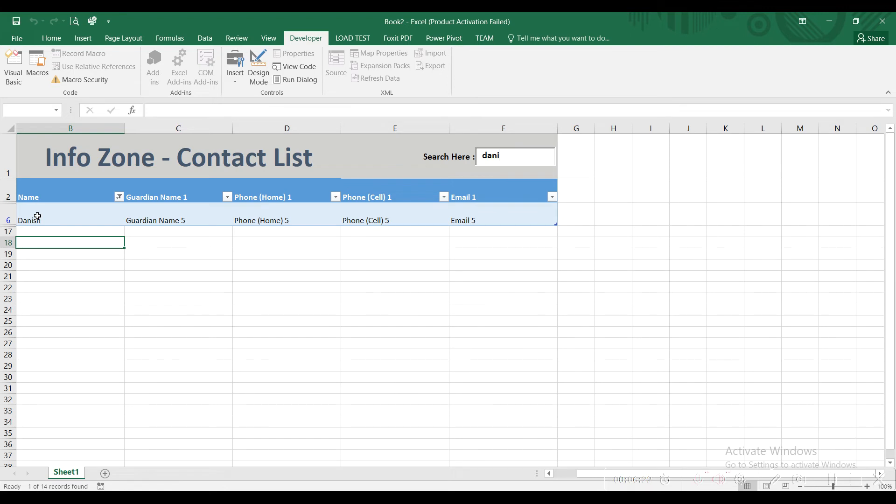
{"action": "left_click_drag", "start_coordinate": [518, 159], "coordinate": [441, 159]}
{"action": "key", "text": "BackSpace"}
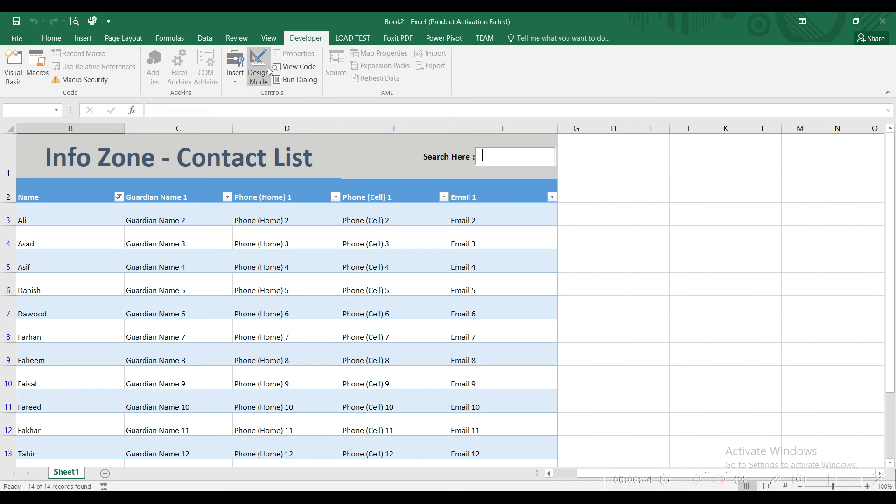
- Change the AutoFilter field number in TextBox1_Change so the search filters the Guardian Name 1 column, and return to the worksheet
{"action": "left_click", "coordinate": [293, 66]}
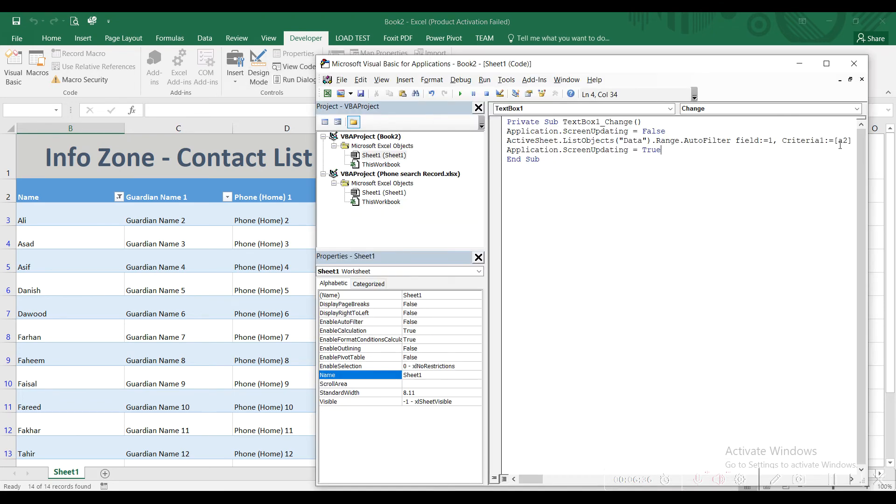
{"action": "left_click_drag", "start_coordinate": [848, 141], "coordinate": [843, 142]}
{"action": "double_click", "coordinate": [771, 140]}
{"action": "left_click", "coordinate": [152, 223]}
- Test the guardian search by entering "a", "nam" and "gur" in turn in the search box
{"action": "left_click", "coordinate": [533, 153]}
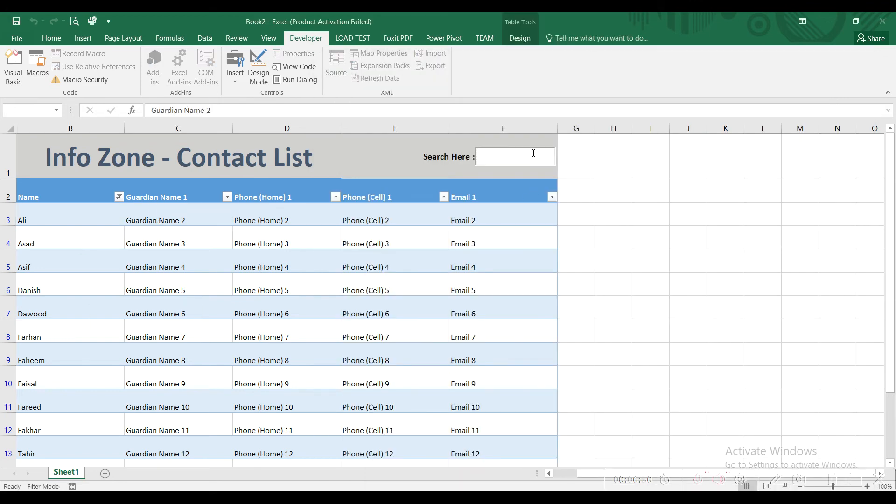
{"action": "type", "text": "a"}
{"action": "key", "text": "BackSpace"}
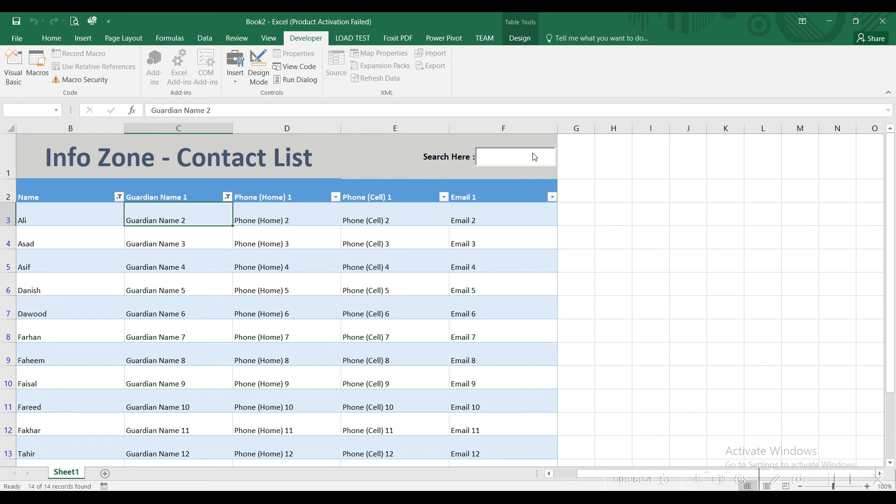
{"action": "type", "text": "nam"}
{"action": "key", "text": "BackSpace"}
{"action": "key", "text": "BackSpace"}
{"action": "key", "text": "BackSpace"}
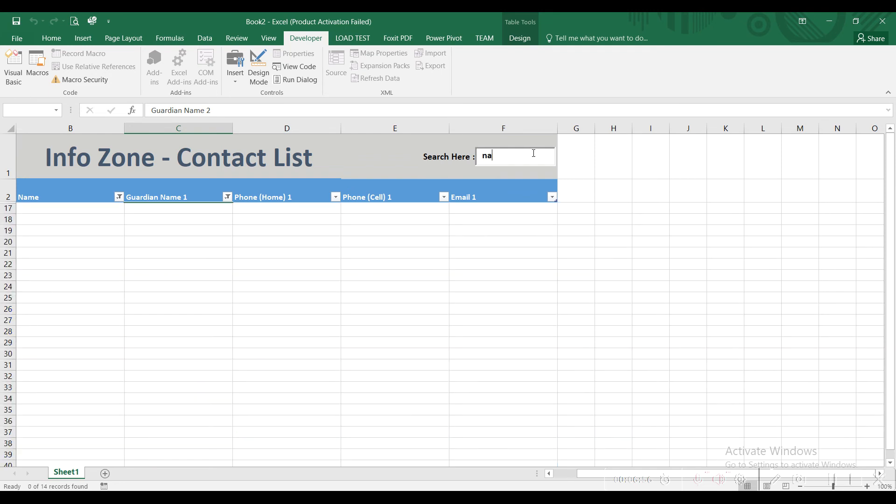
{"action": "type", "text": "gur"}
- Clear the filters from the Name and Guardian Name 1 columns
{"action": "left_click", "coordinate": [119, 197]}
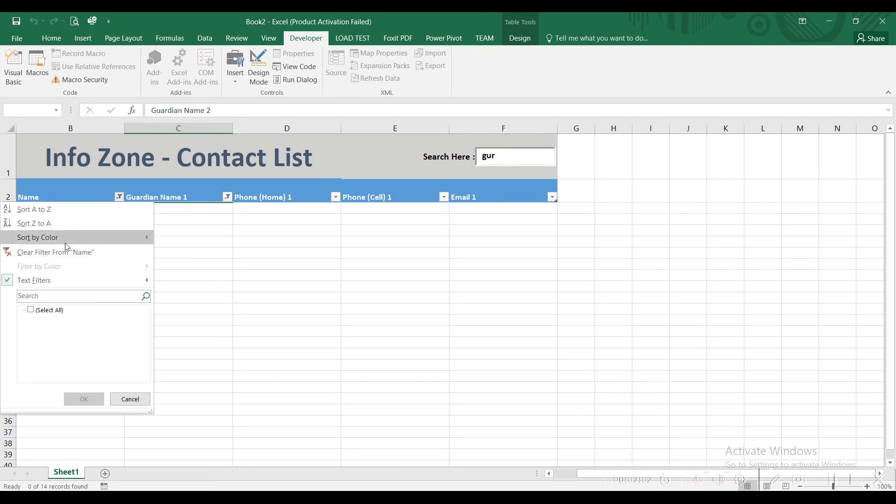
{"action": "left_click", "coordinate": [54, 252]}
{"action": "left_click", "coordinate": [71, 253]}
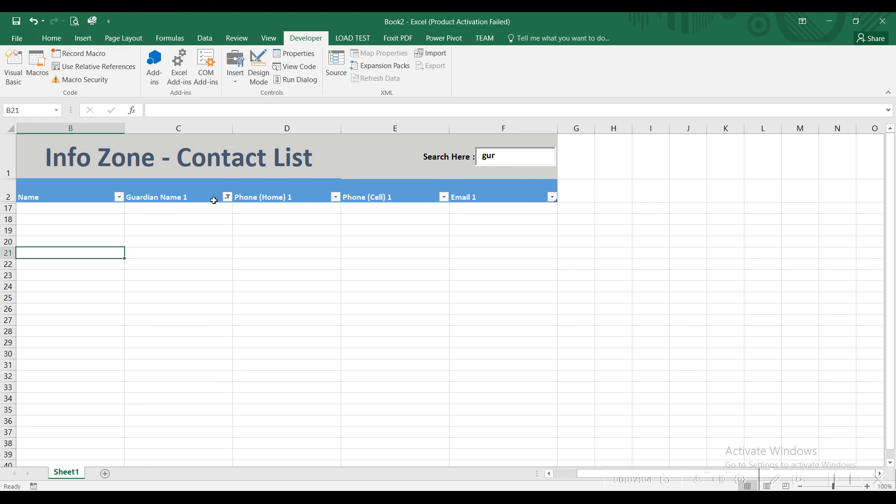
{"action": "left_click", "coordinate": [227, 196]}
{"action": "left_click", "coordinate": [145, 250]}
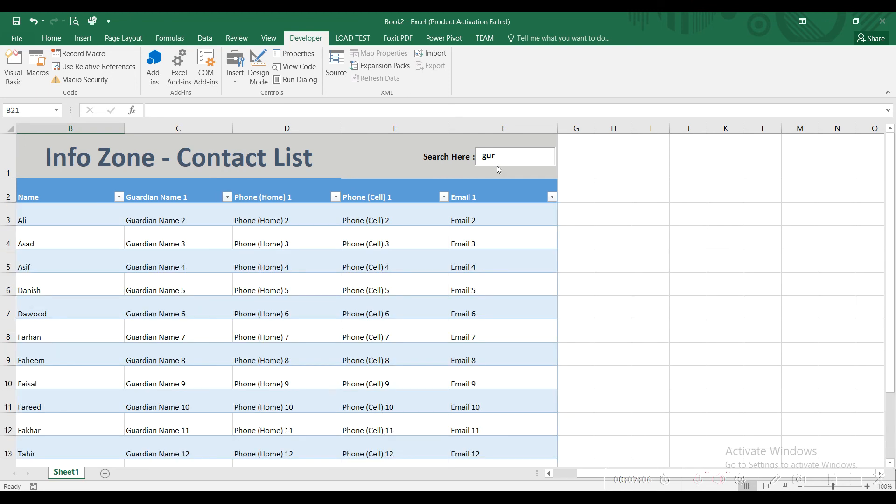
- Delete the text "gur" from the search box
{"action": "left_click", "coordinate": [505, 154]}
{"action": "key", "text": "BackSpace"}
{"action": "key", "text": "BackSpace"}
{"action": "key", "text": "BackSpace"}
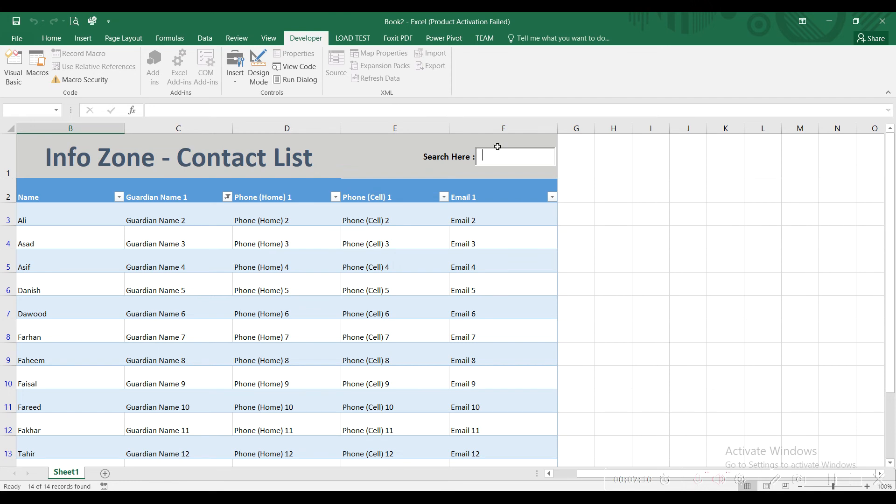
{"action": "left_click", "coordinate": [60, 306]}
{"action": "key", "text": "ctrl+c"}
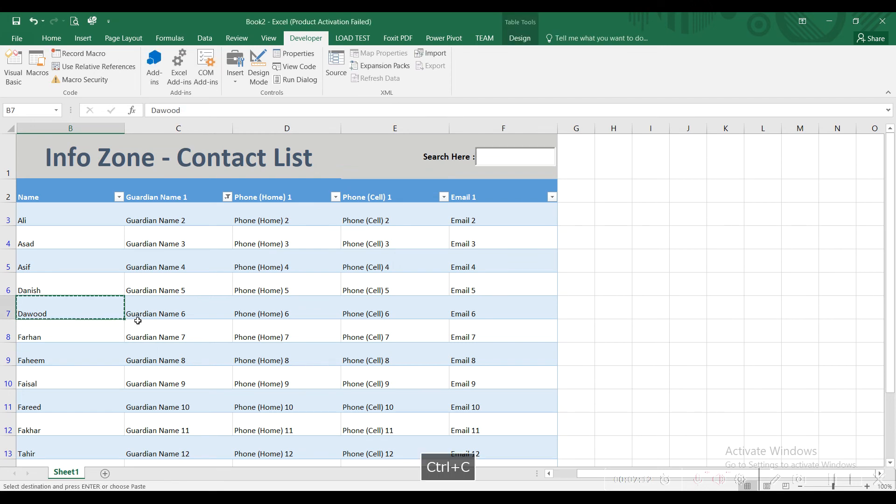
{"action": "left_click", "coordinate": [138, 322]}
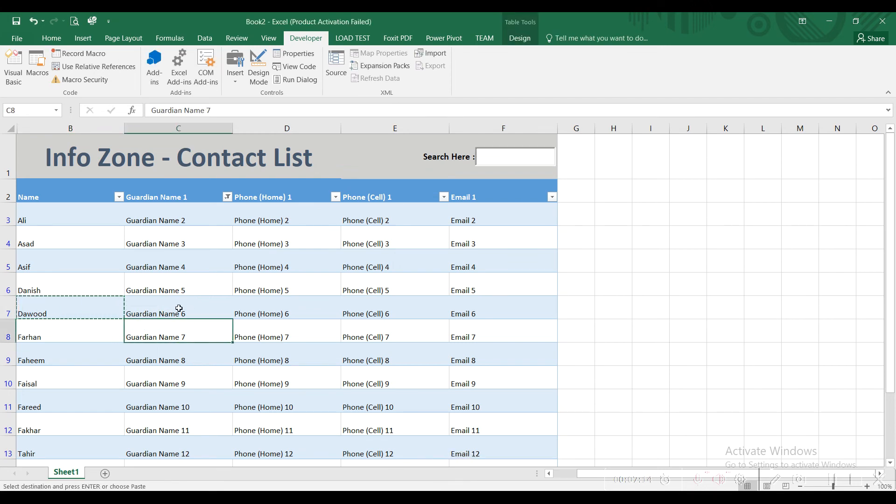
- Replace the guardian entries in C7 and C8 with "computer" and "compu"
{"action": "left_click", "coordinate": [179, 308]}
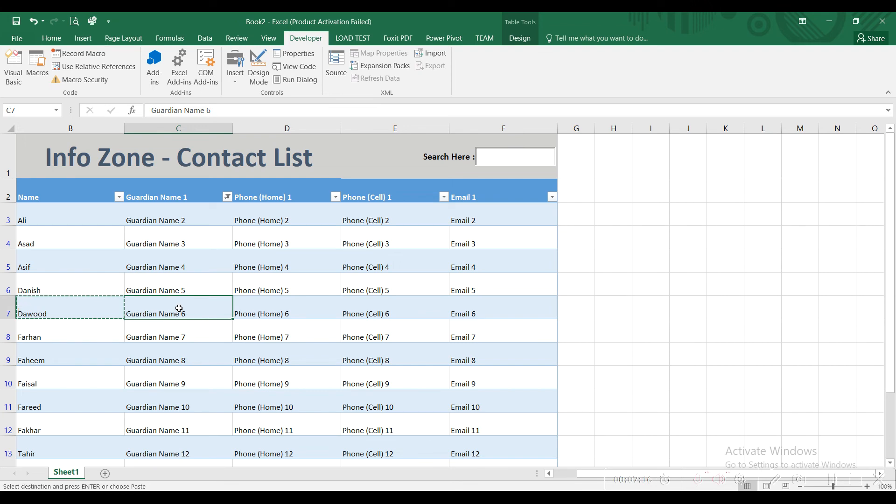
{"action": "type", "text": "computer"}
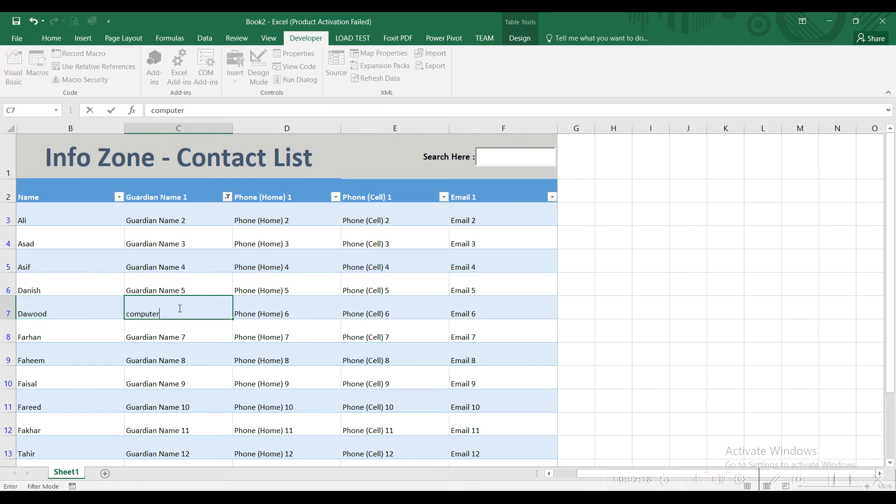
{"action": "key", "text": "Return"}
{"action": "type", "text": "compu"}
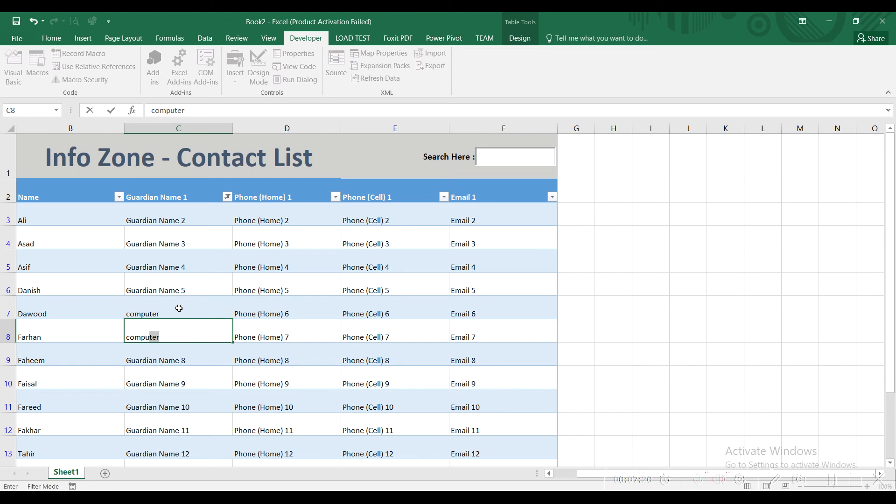
{"action": "key", "text": "BackSpace"}
{"action": "key", "text": "Return"}
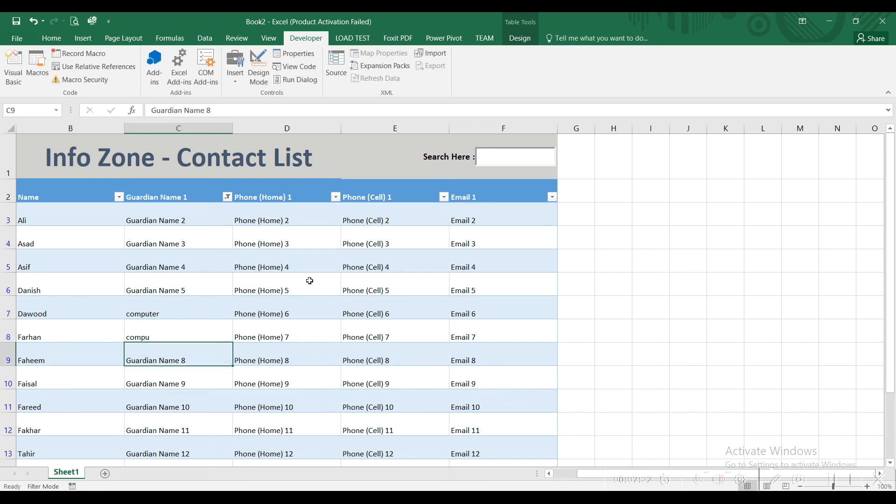
- Test the guardian search with "c", then empty the search box
{"action": "left_click", "coordinate": [502, 158]}
{"action": "type", "text": "c"}
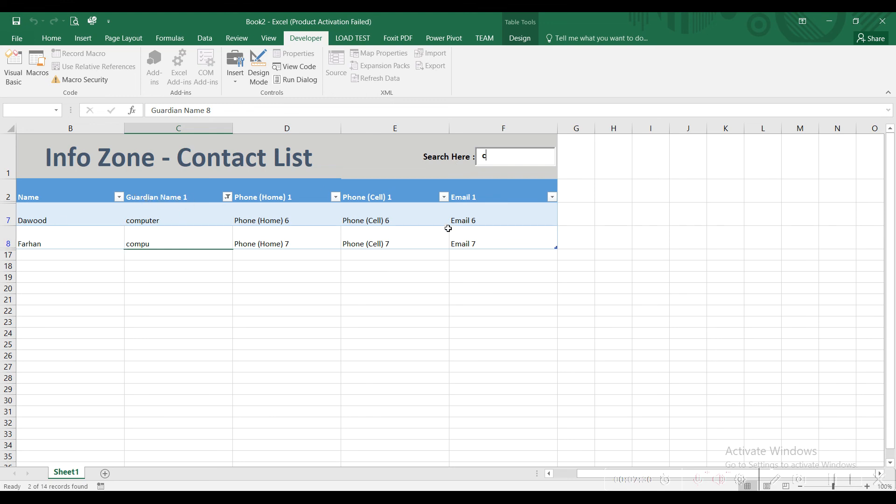
{"action": "key", "text": "BackSpace"}
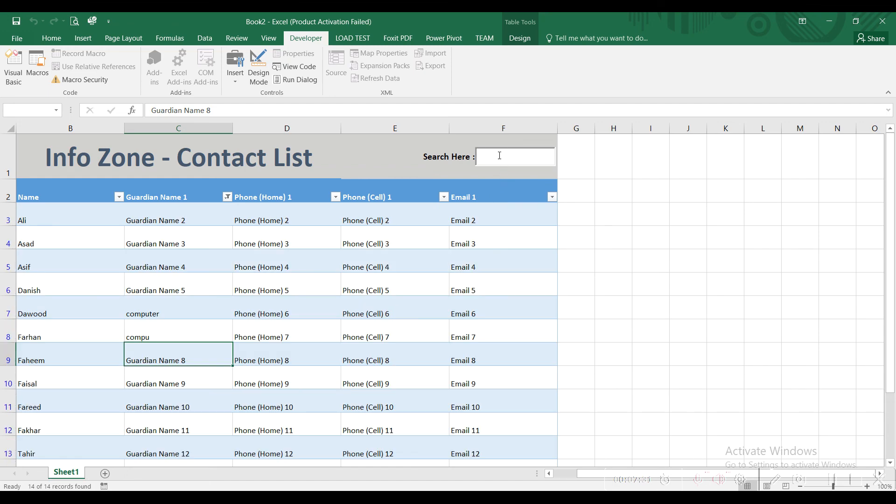
- Set the AutoFilter field number to 1 in the TextBox1_Change code so the search filters the Name column
{"action": "left_click", "coordinate": [295, 67]}
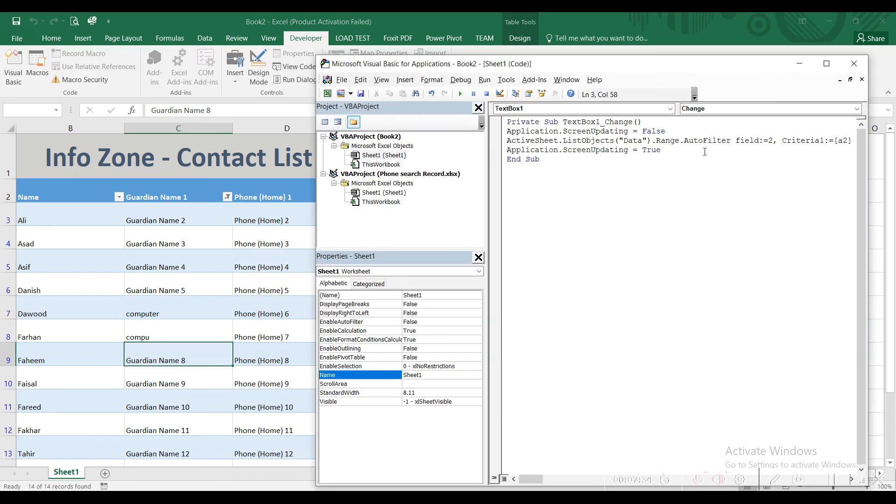
{"action": "left_click_drag", "start_coordinate": [773, 143], "coordinate": [768, 143]}
{"action": "type", "text": "1"}
- Clear the filter from the Guardian Name 1 column in the contact table
{"action": "left_click", "coordinate": [227, 197]}
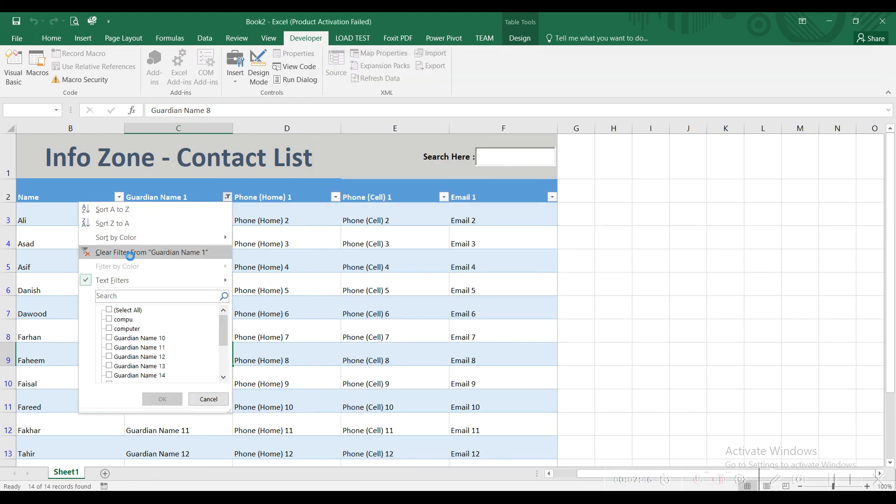
{"action": "left_click", "coordinate": [133, 253]}
{"action": "left_click", "coordinate": [269, 189]}
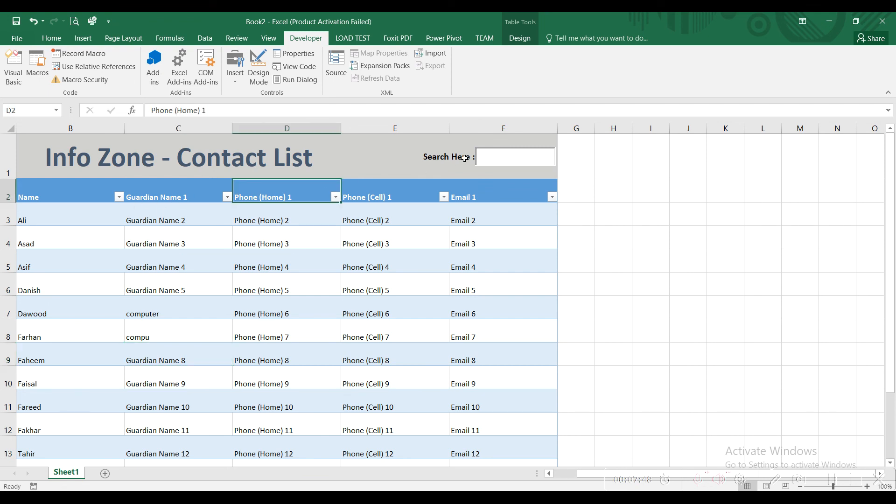
- Test the name search with "as", then empty the search box
{"action": "left_click", "coordinate": [508, 158]}
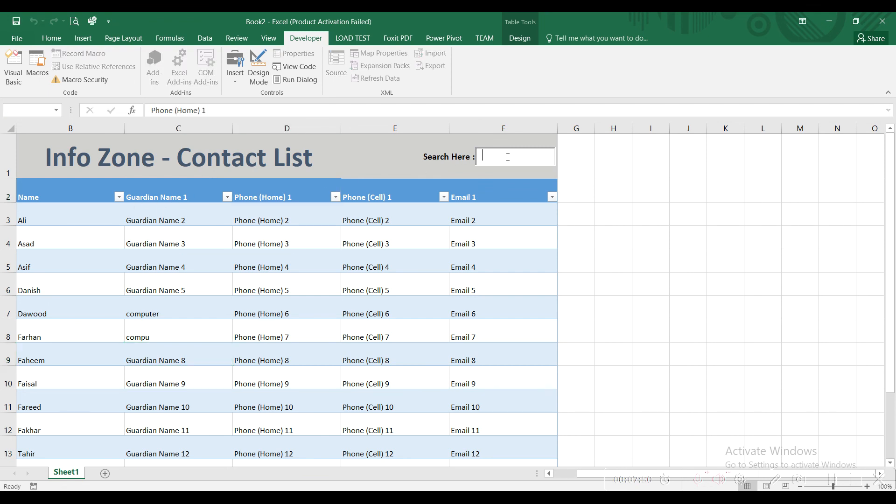
{"action": "type", "text": "as"}
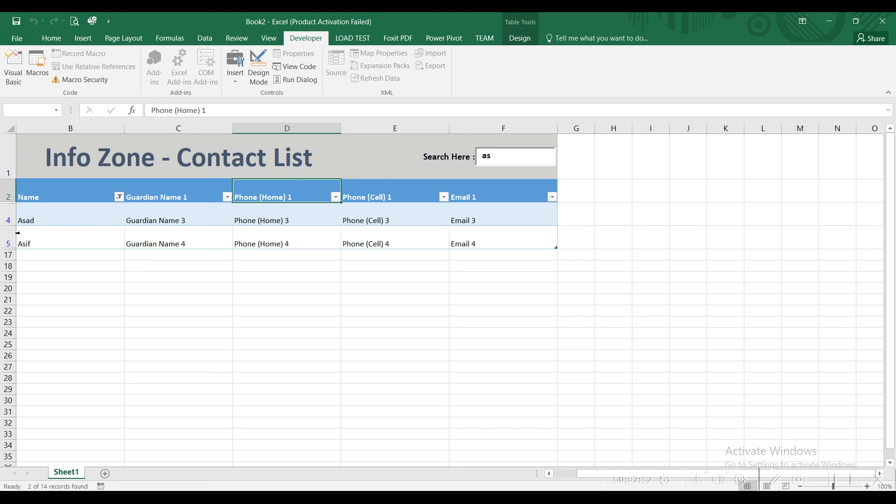
{"action": "key", "text": "BackSpace"}
{"action": "key", "text": "BackSpace"}
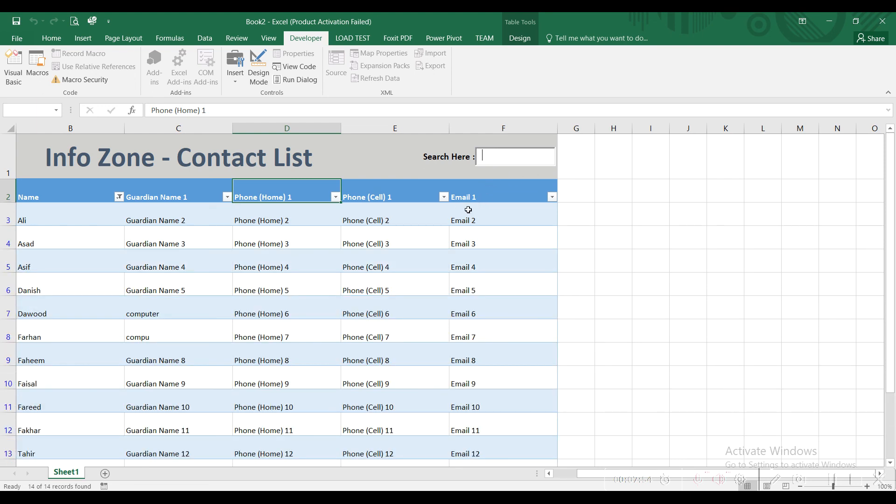